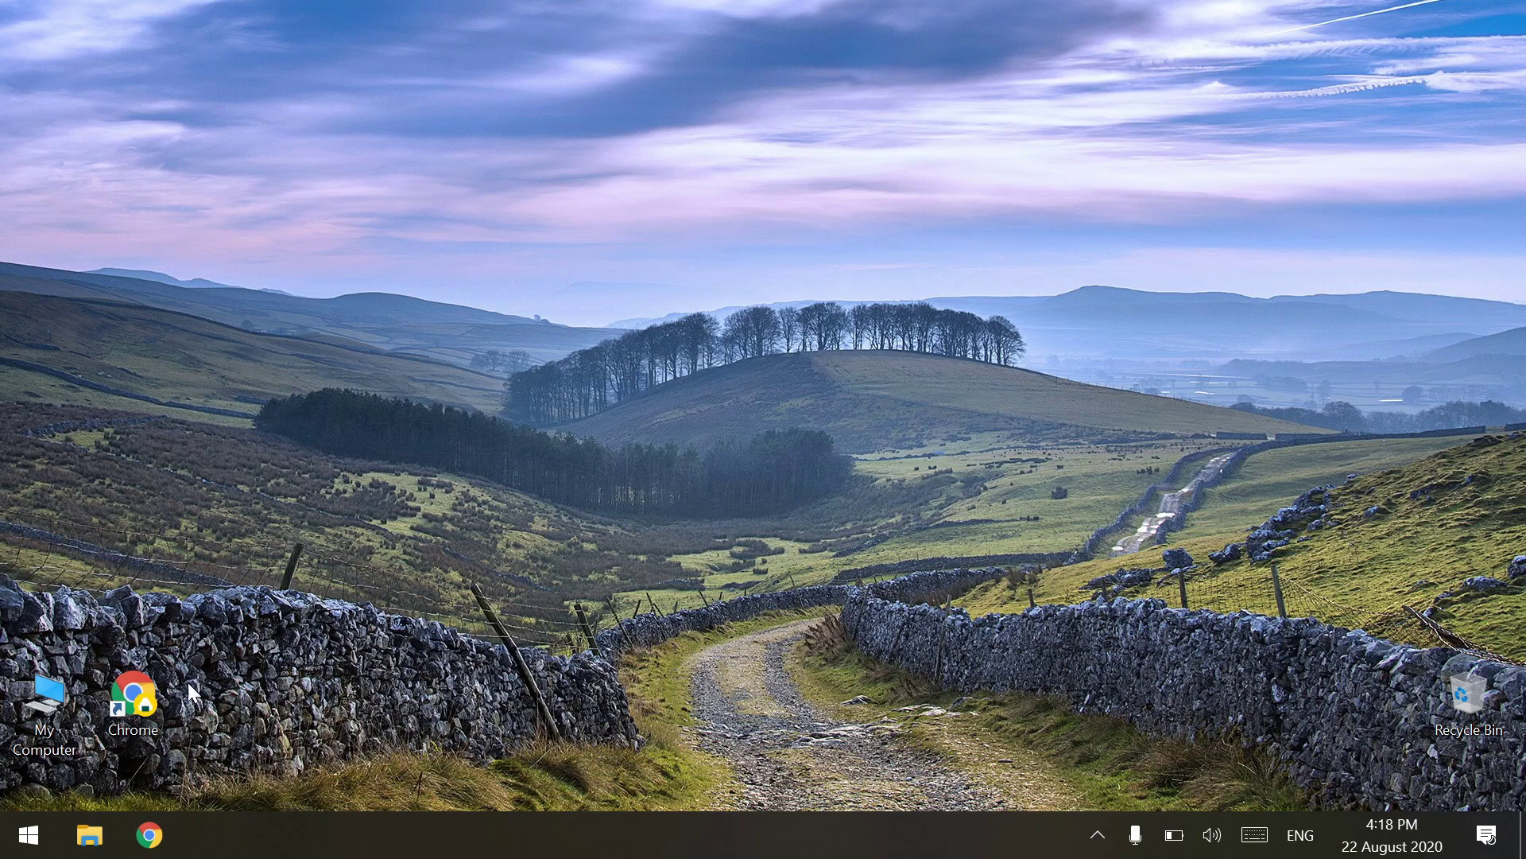
- Launch Google Chrome from its desktop icon
{"action": "double_click", "coordinate": [132, 699]}
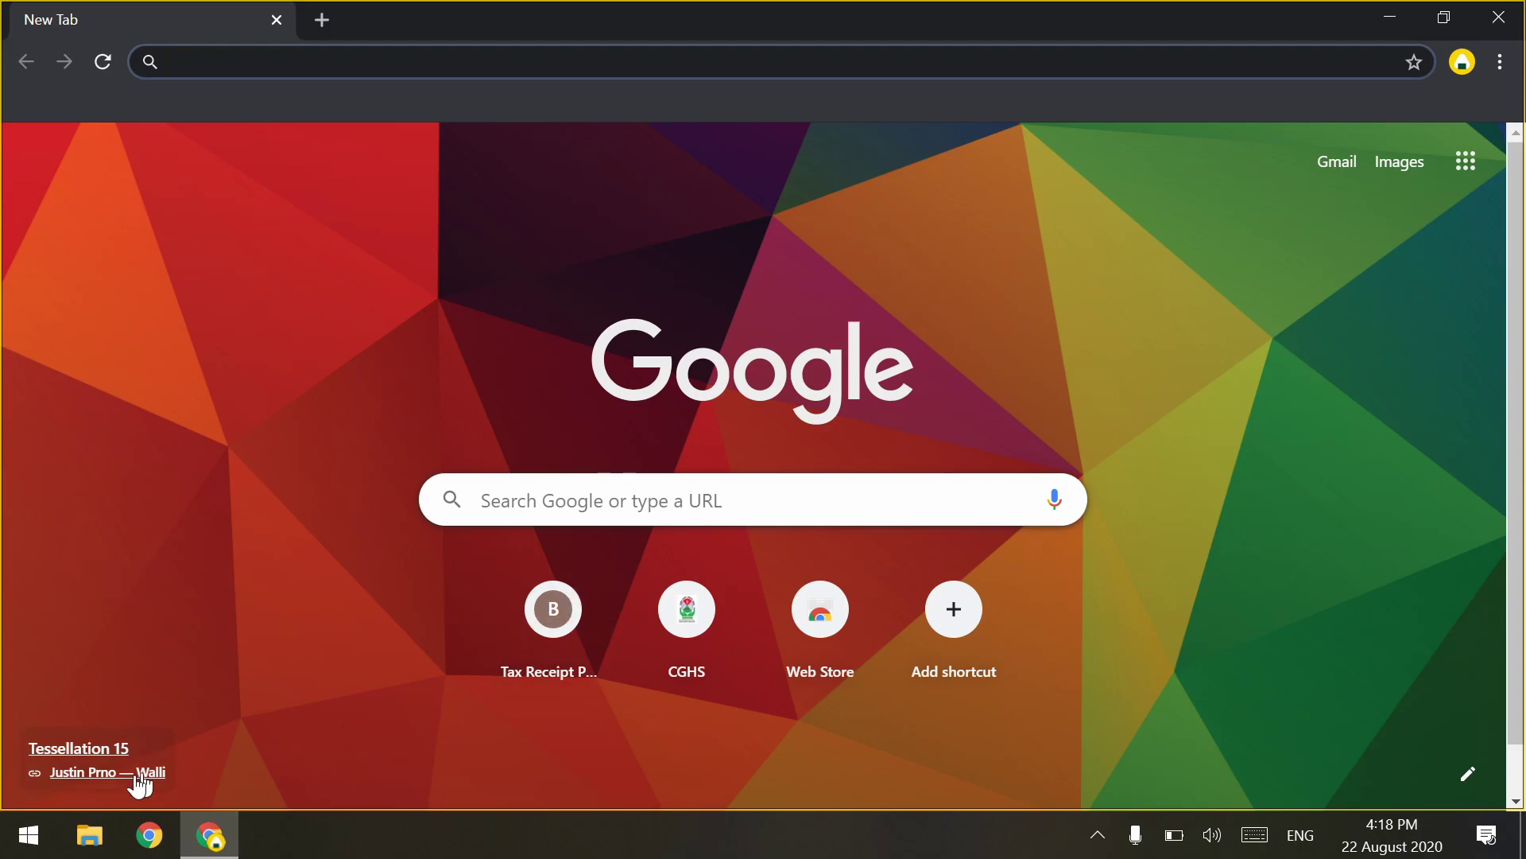
- Go to cghs.nic.in/ in Chrome
{"action": "type", "text": "cghs."}
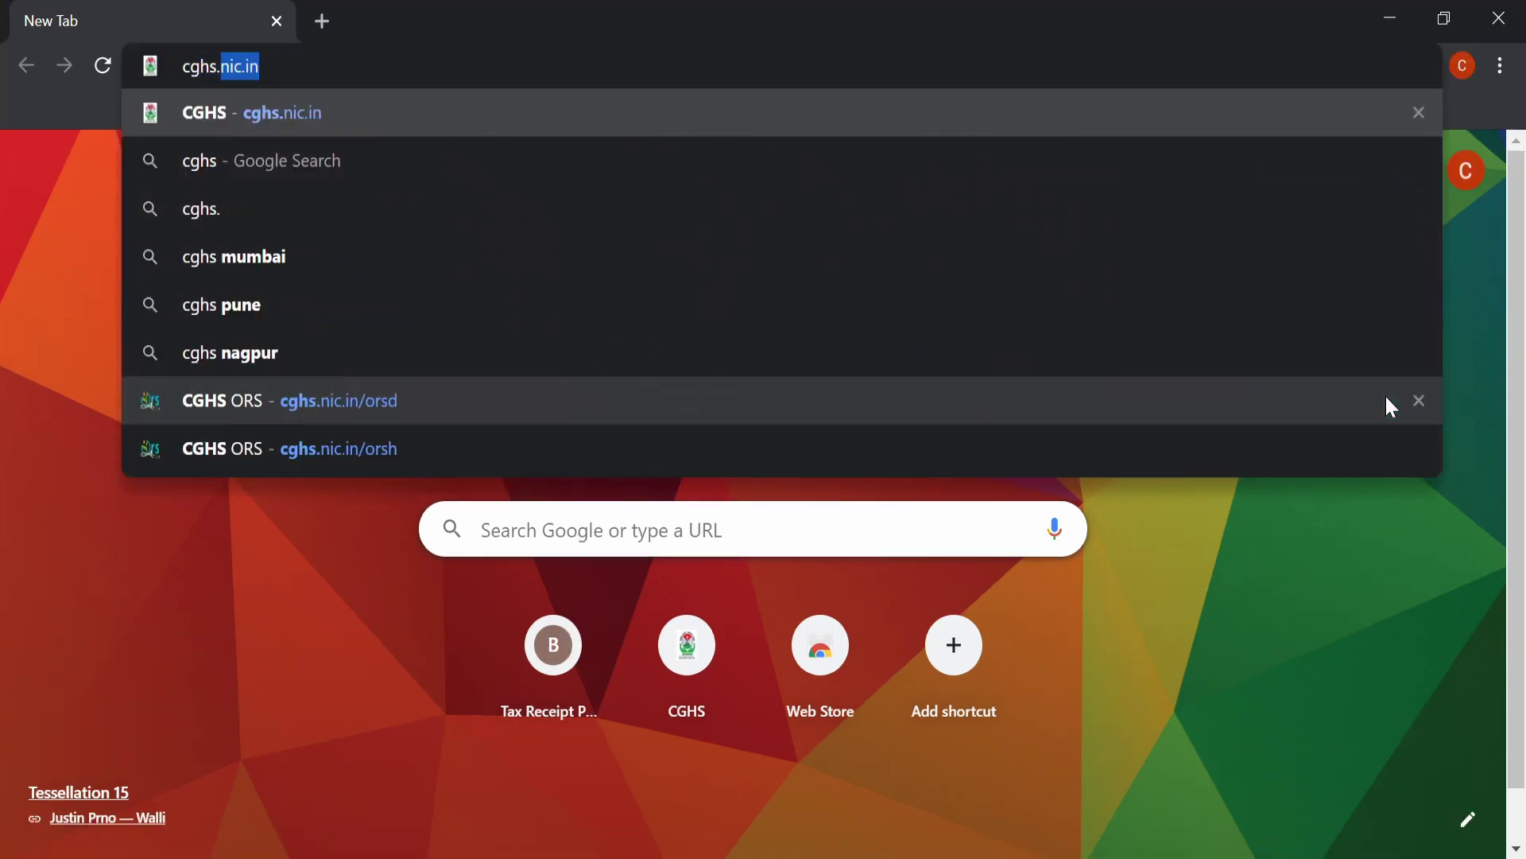
{"action": "type", "text": "nic.in/"}
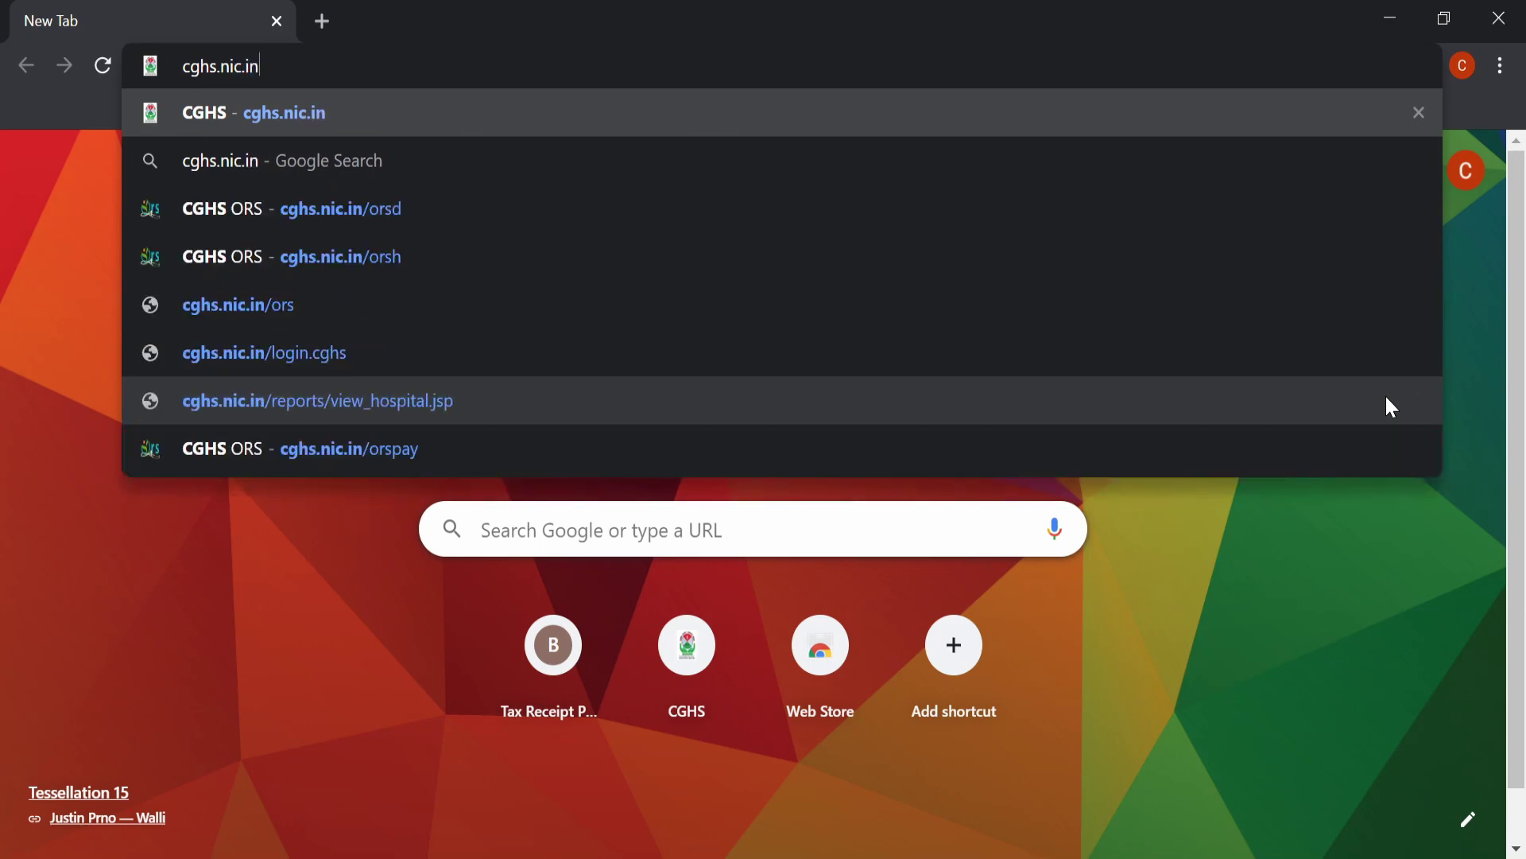
{"action": "key", "text": "Return"}
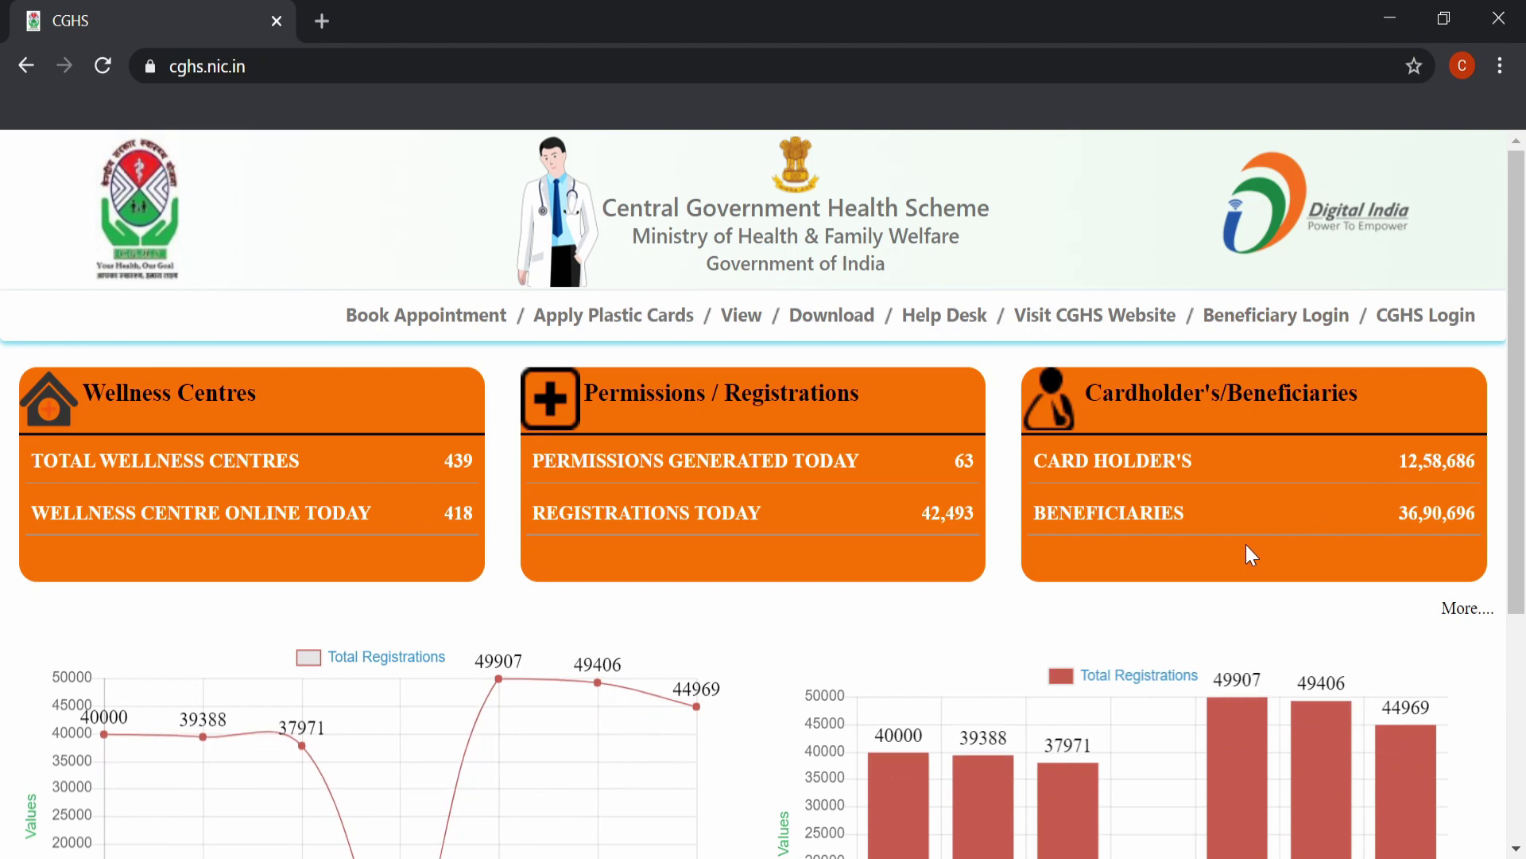
- Open Book Appointment, enter the beneficiary ID, and sign in with the one-time password
{"action": "left_click", "coordinate": [419, 322]}
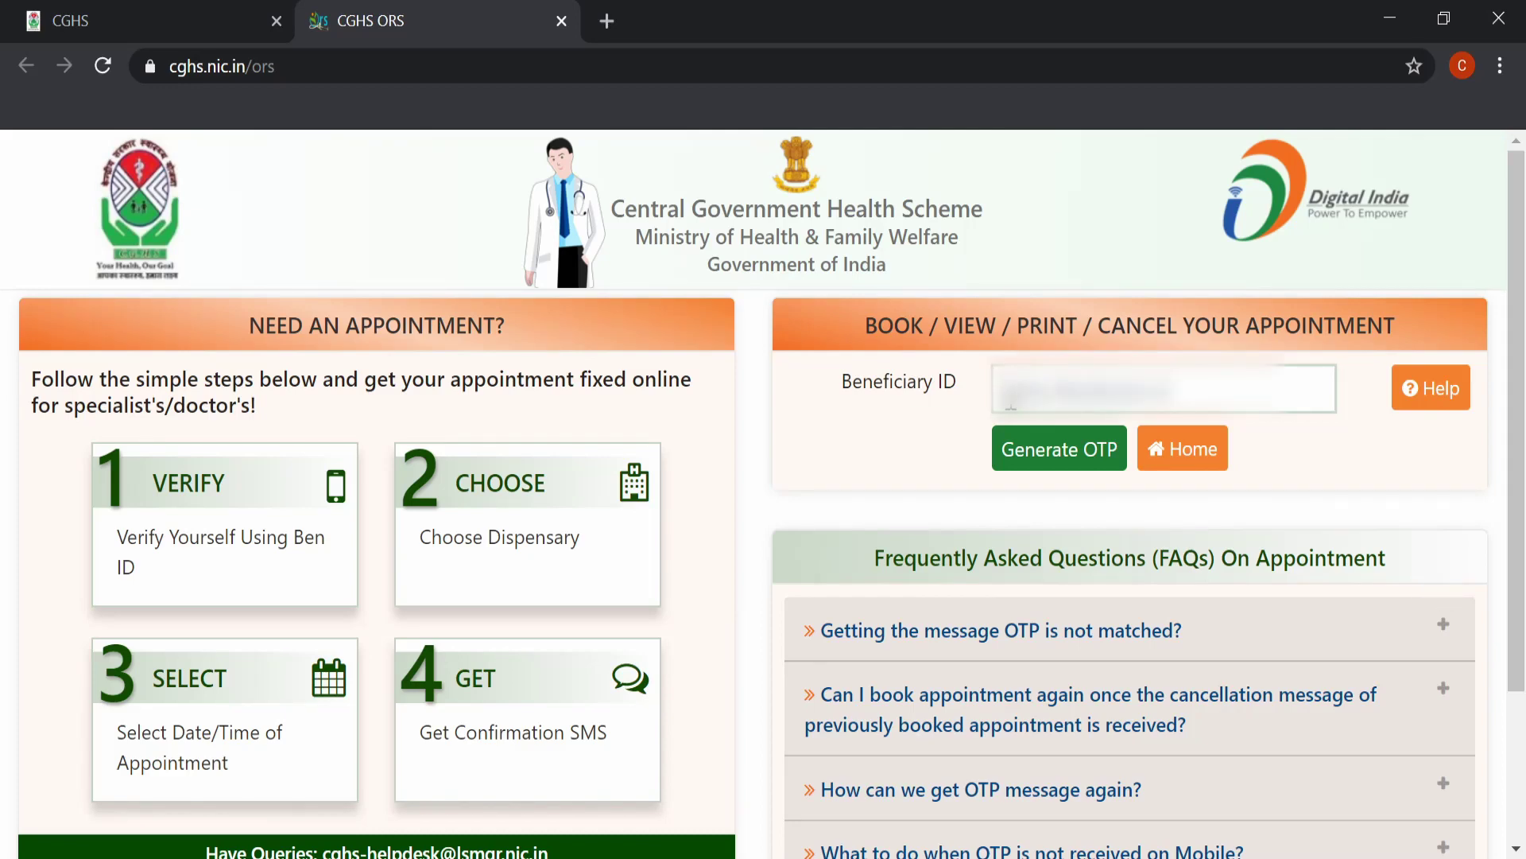
{"action": "key", "text": "BackSpace"}
{"action": "key", "text": "BackSpace"}
{"action": "key", "text": "BackSpace"}
{"action": "key", "text": "BackSpace"}
{"action": "key", "text": "BackSpace"}
{"action": "key", "text": "BackSpace"}
{"action": "key", "text": "BackSpace"}
{"action": "key", "text": "BackSpace"}
{"action": "key", "text": "BackSpace"}
{"action": "key", "text": "BackSpace"}
{"action": "key", "text": "BackSpace"}
{"action": "key", "text": "BackSpace"}
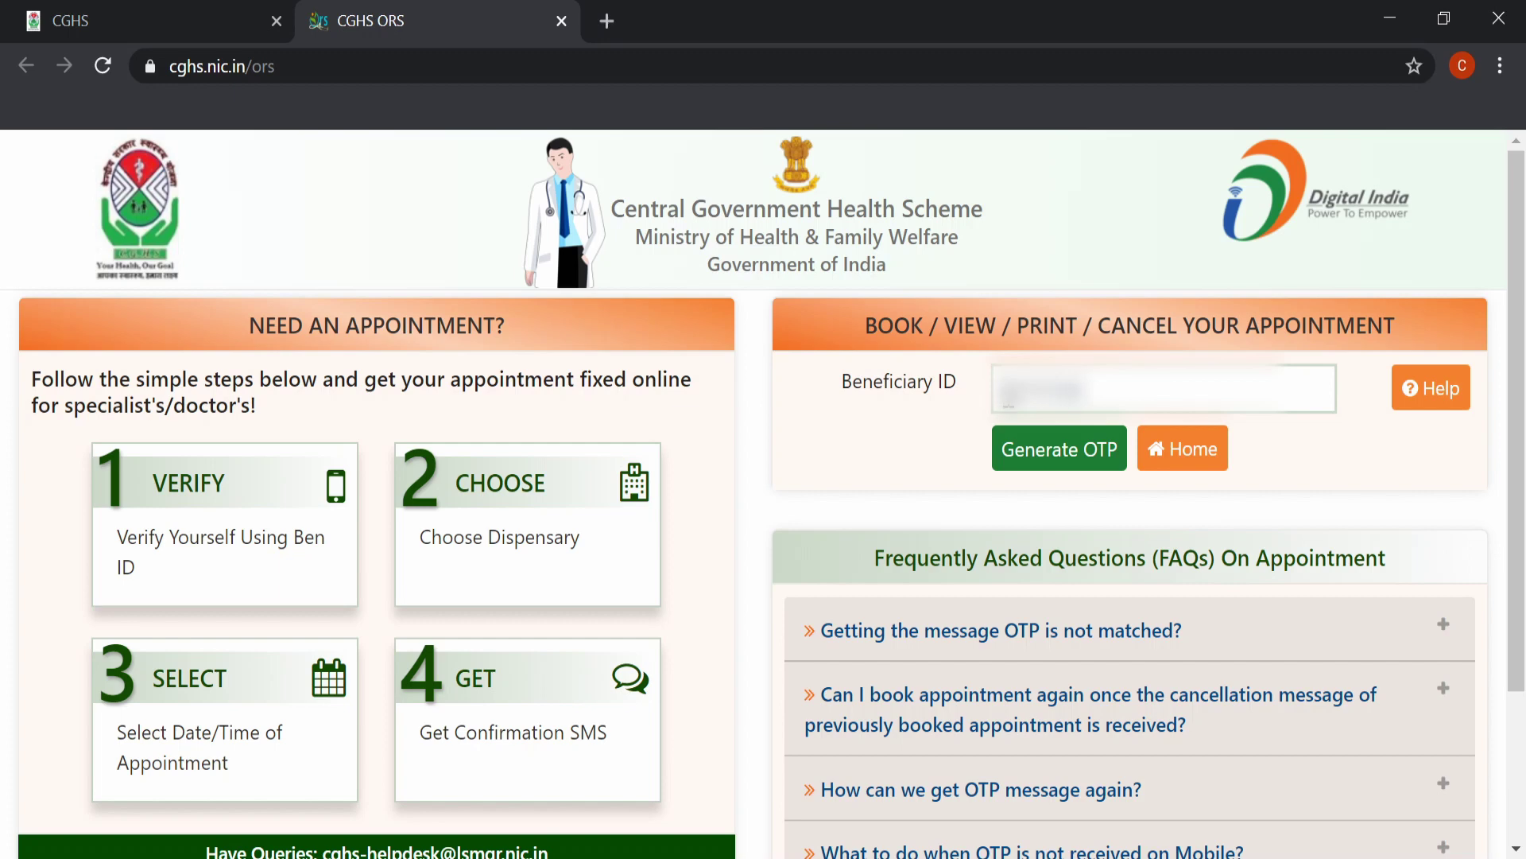
{"action": "left_click", "coordinate": [1042, 452]}
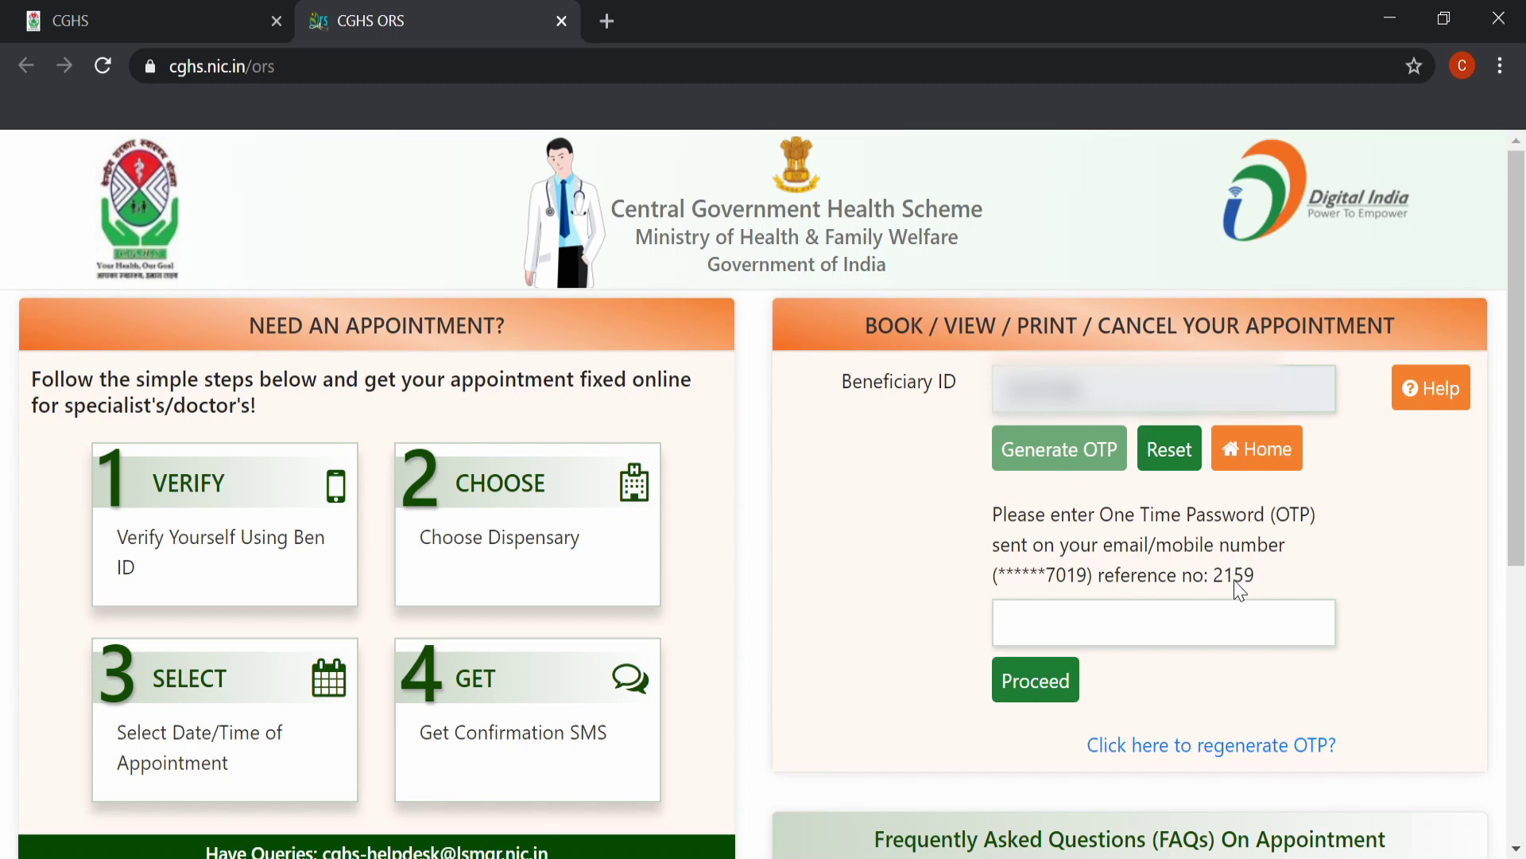
{"action": "left_click", "coordinate": [1089, 628]}
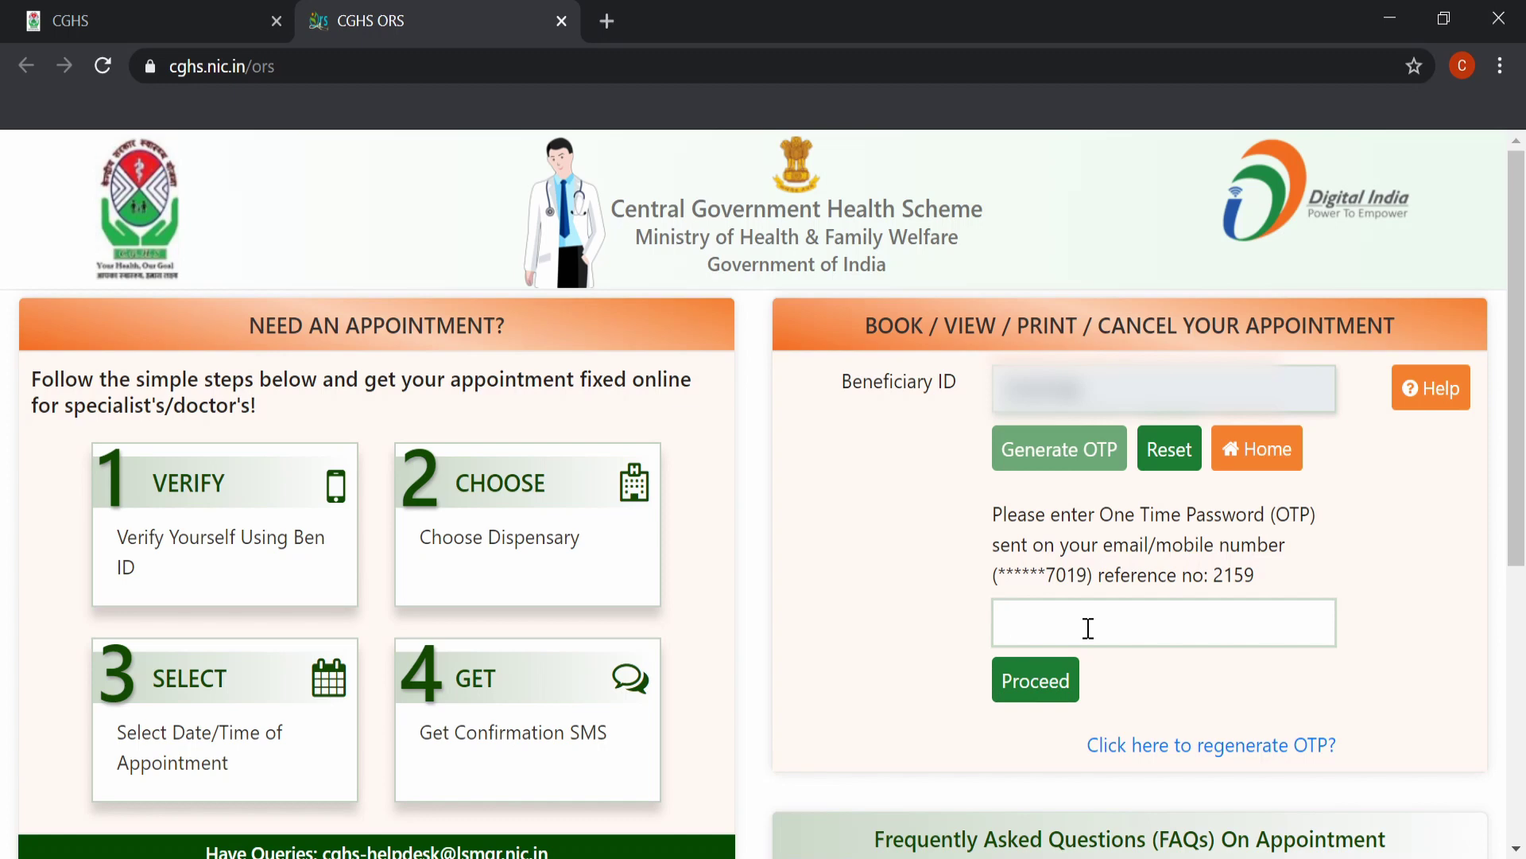
{"action": "left_click", "coordinate": [1032, 683]}
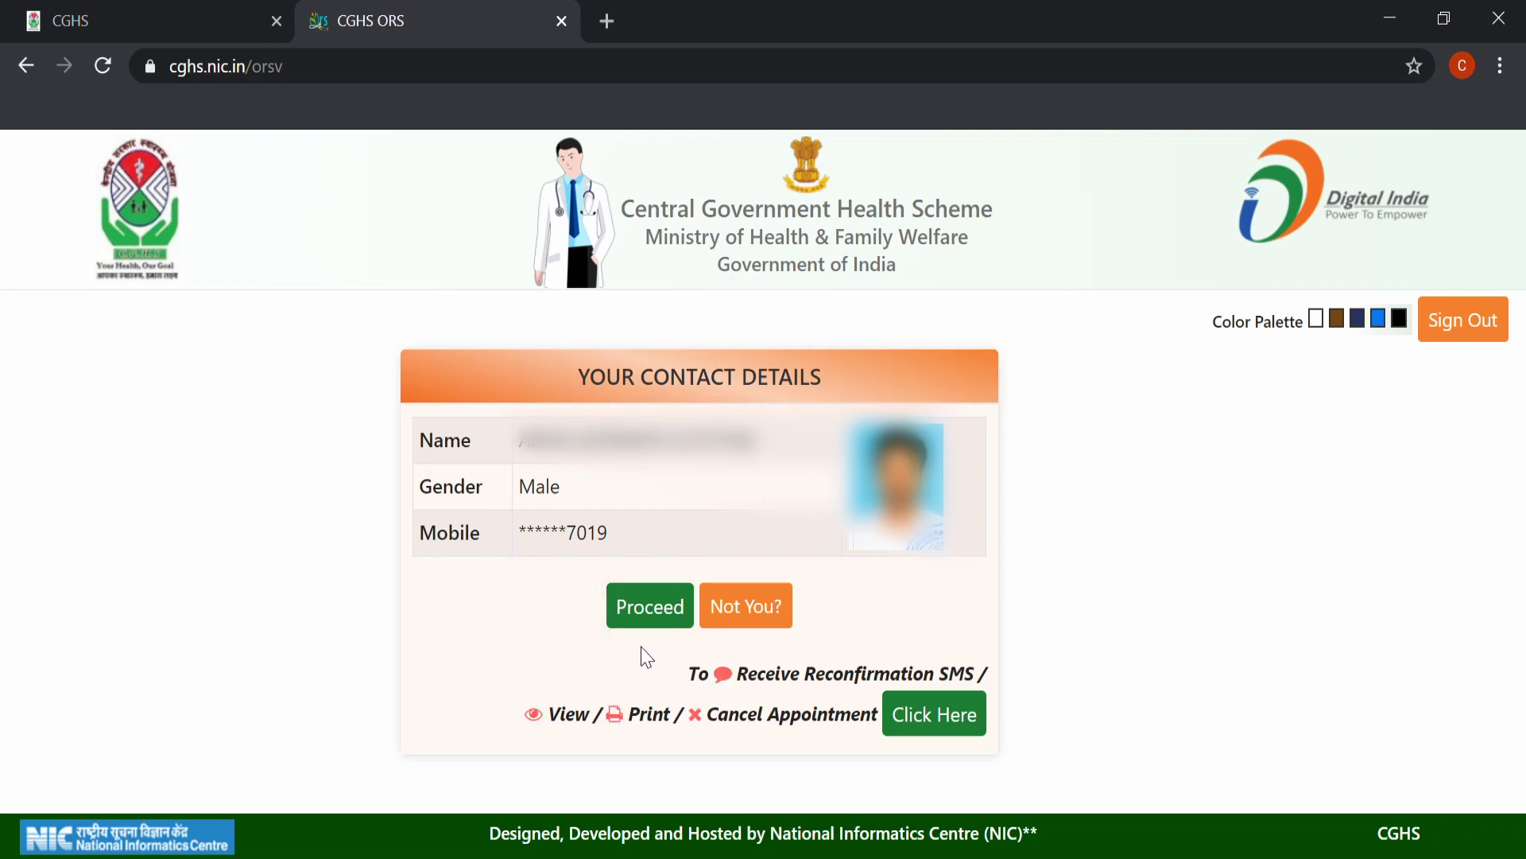
- Accept the Your Contact Details card to reach the appointment selection form
{"action": "left_click", "coordinate": [644, 614]}
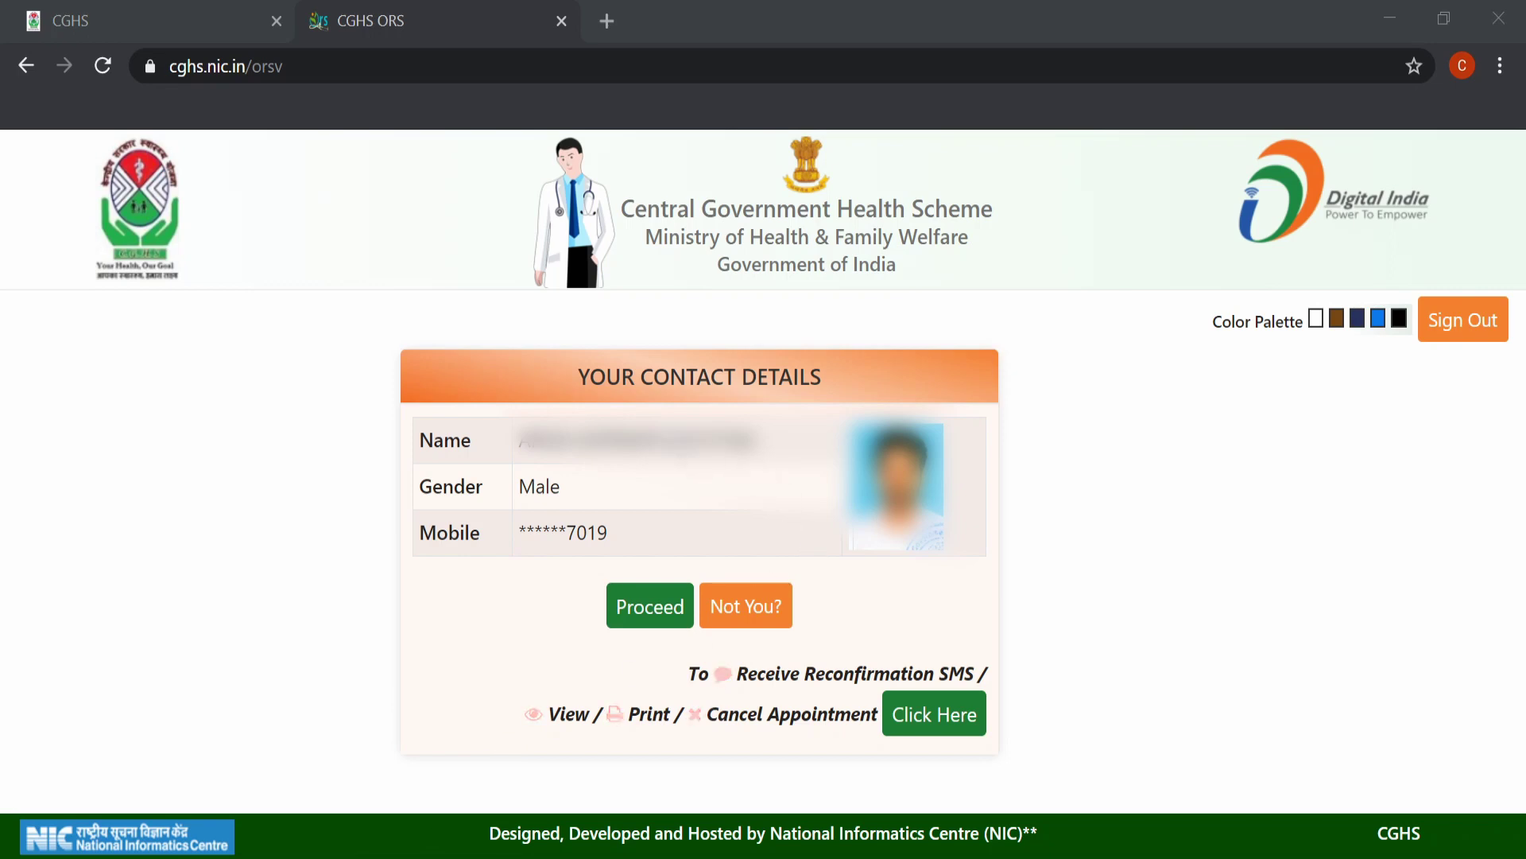
{"action": "left_click", "coordinate": [643, 609]}
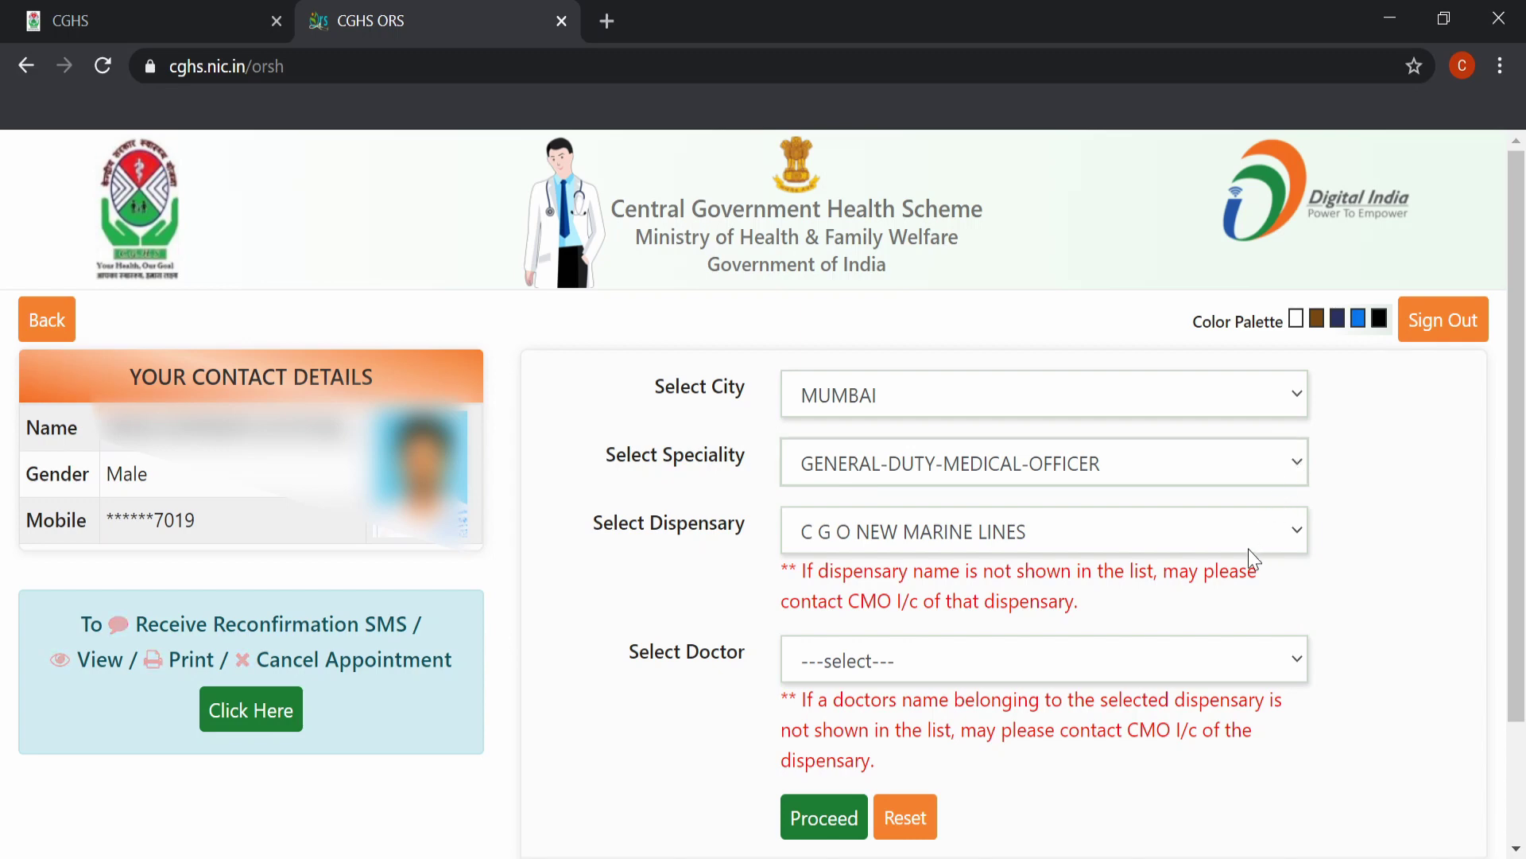
{"action": "key", "text": "o"}
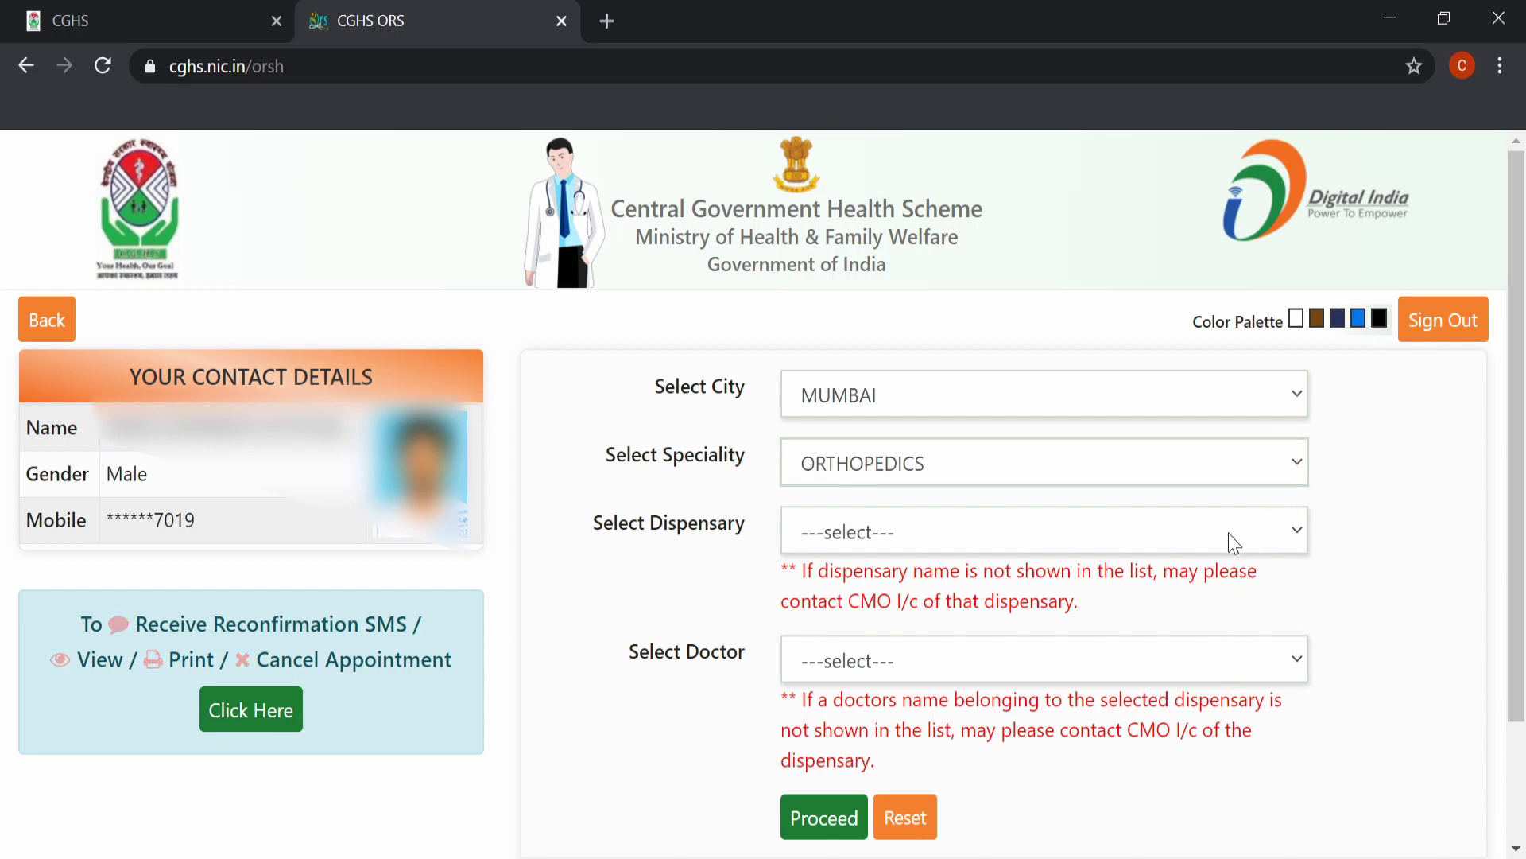
{"action": "key", "text": "m"}
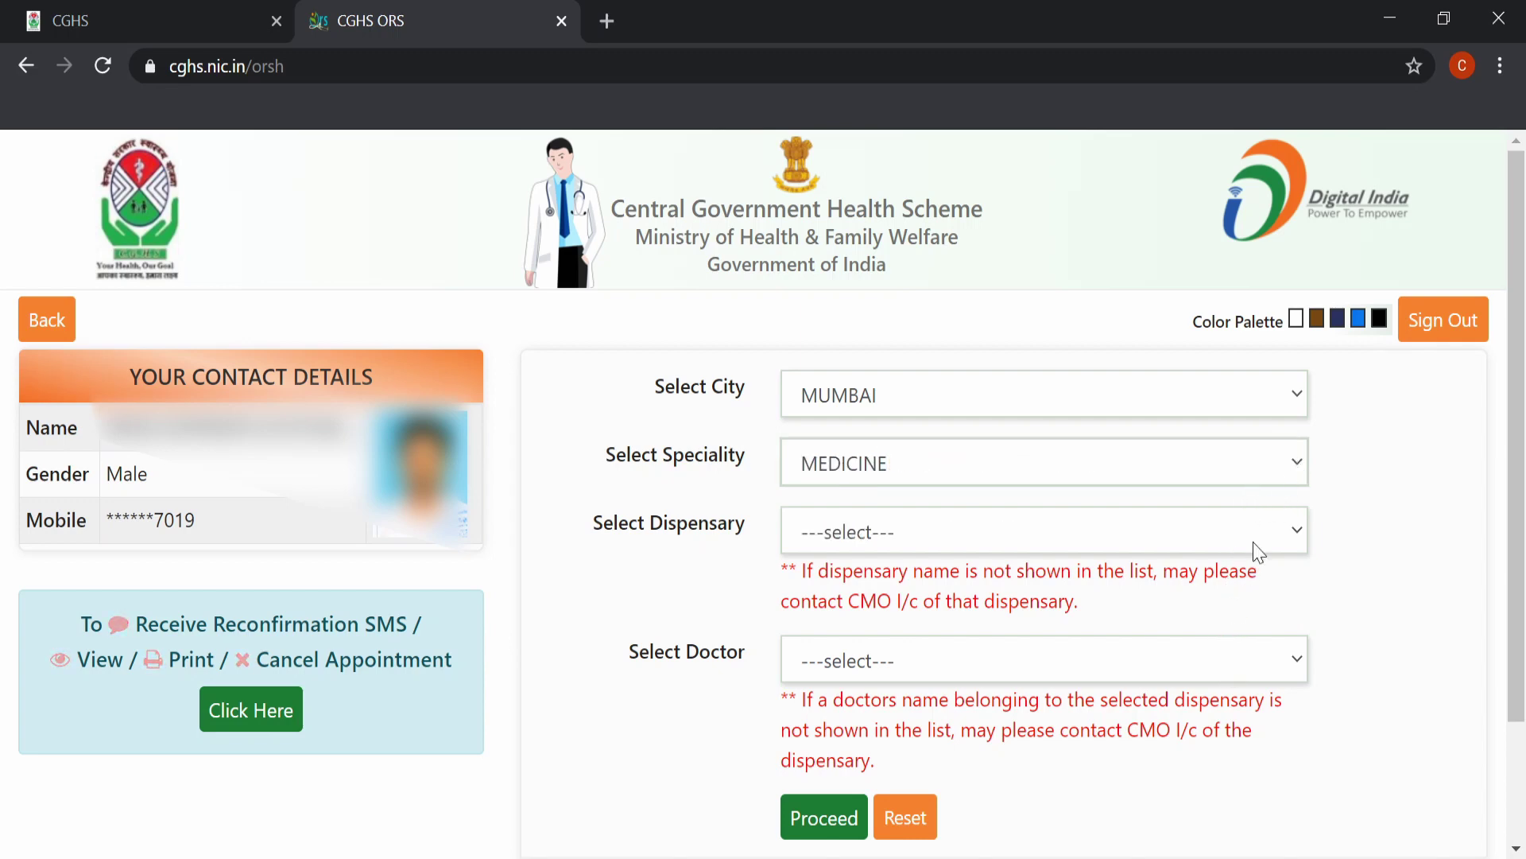
{"action": "key", "text": "g"}
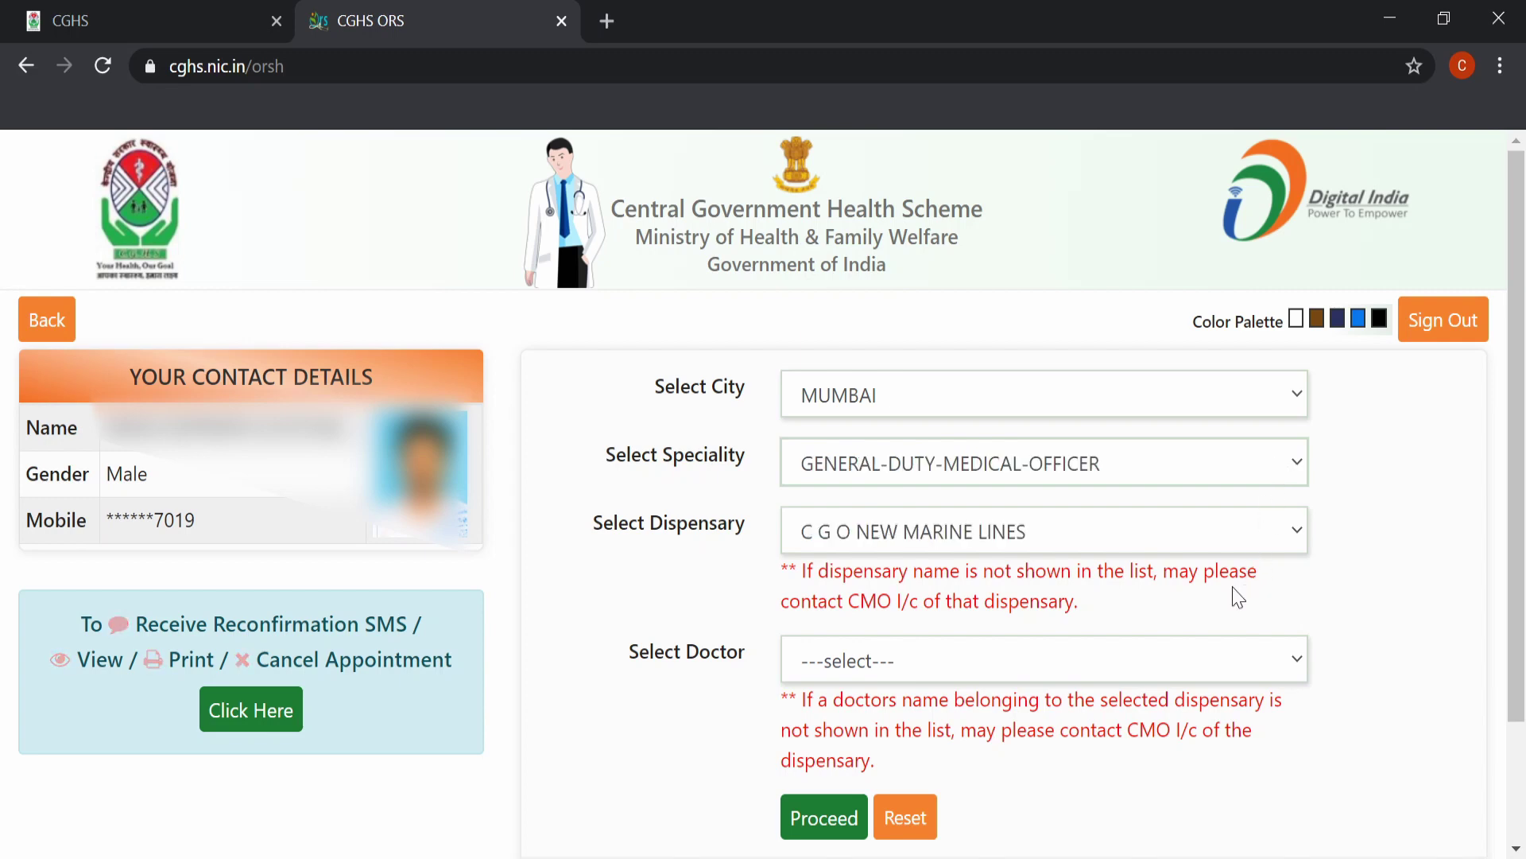
{"action": "key", "text": "Tab"}
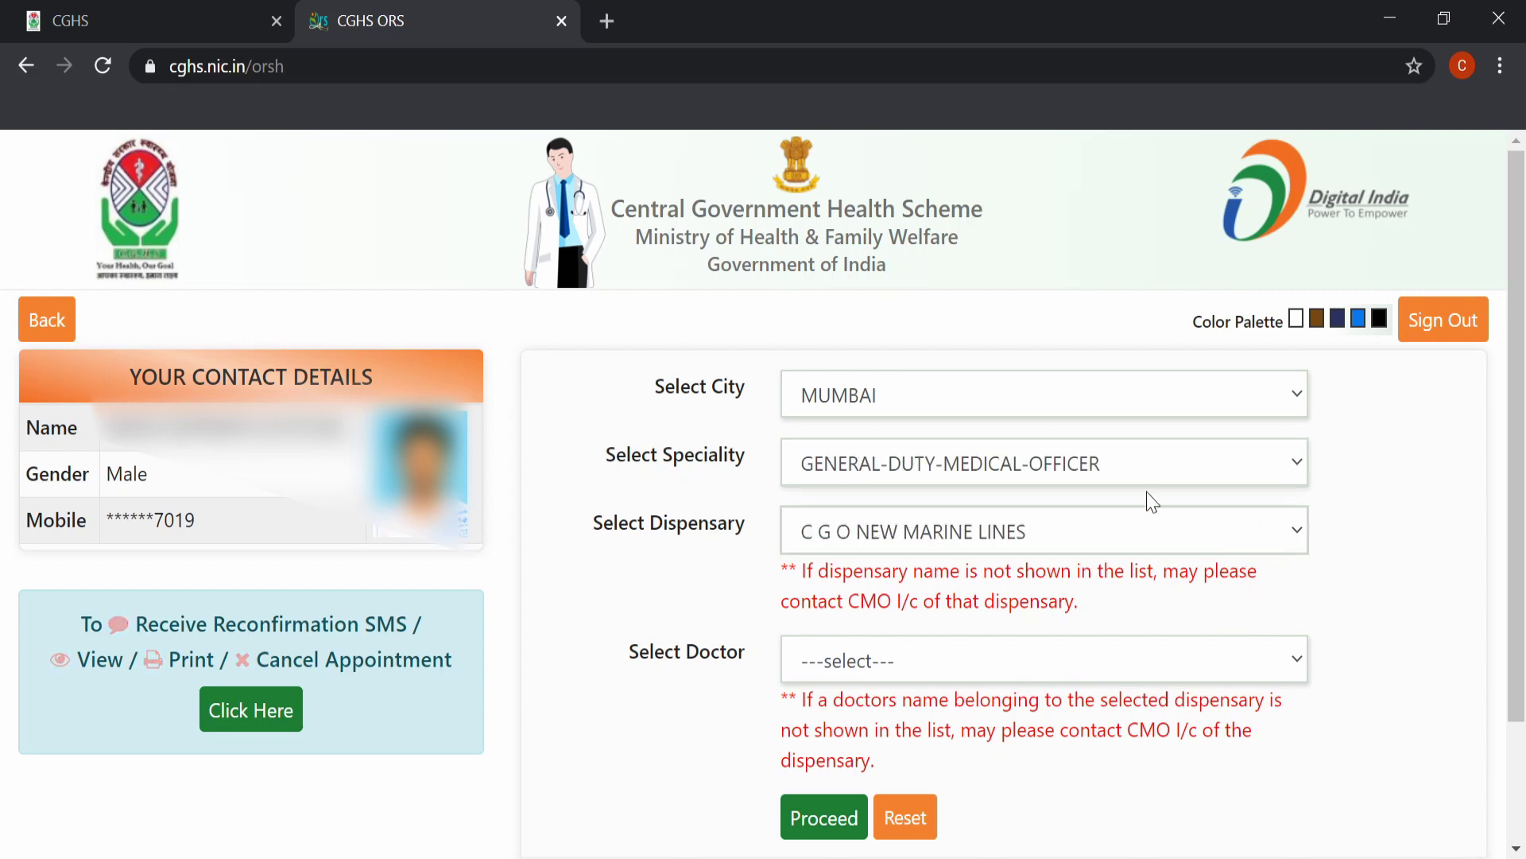
{"action": "key", "text": "Down"}
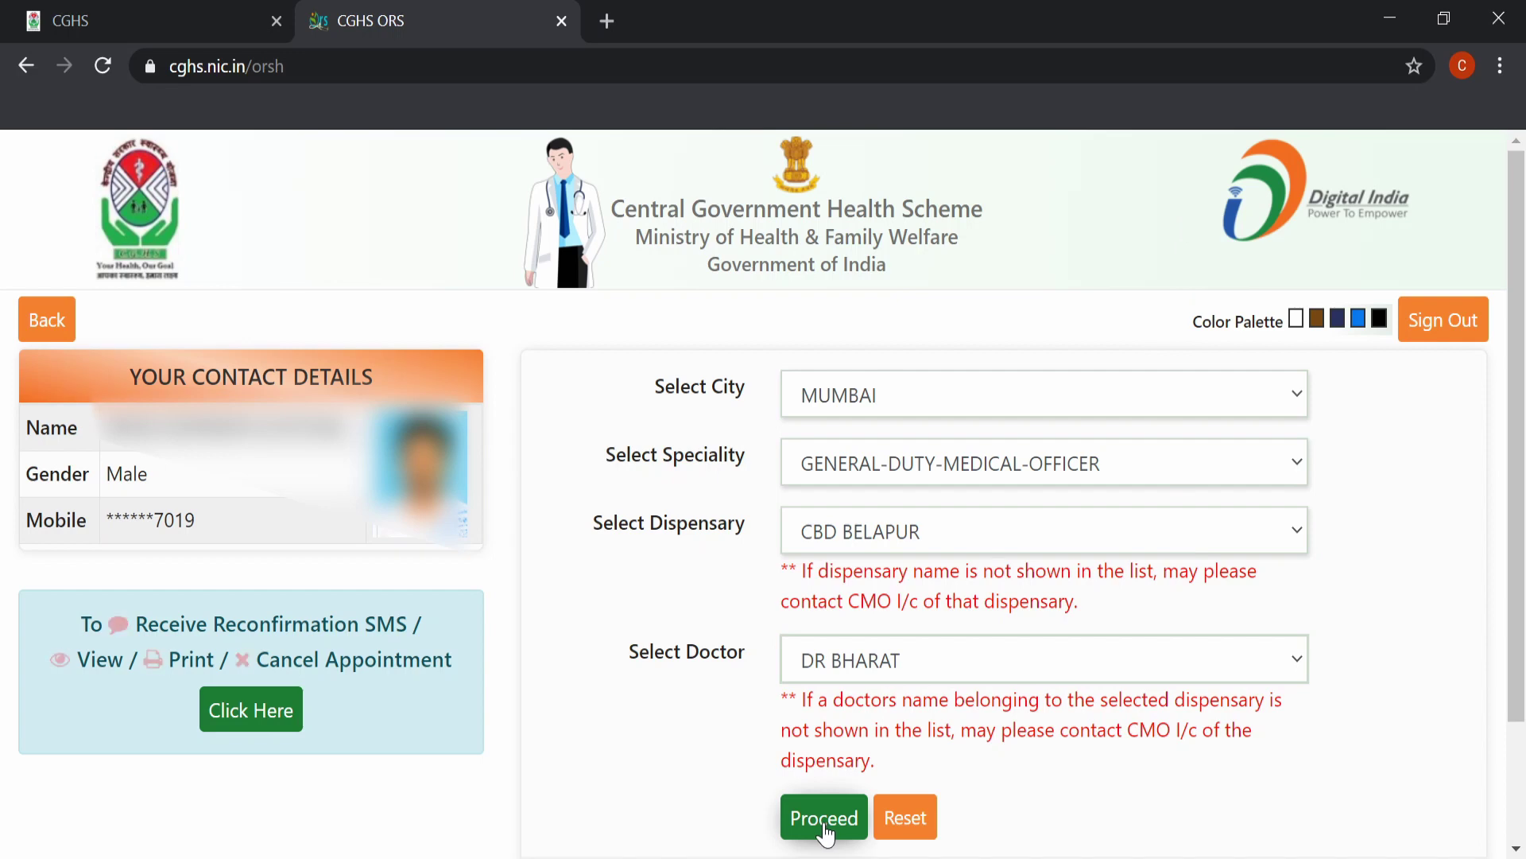
{"action": "left_click", "coordinate": [825, 827]}
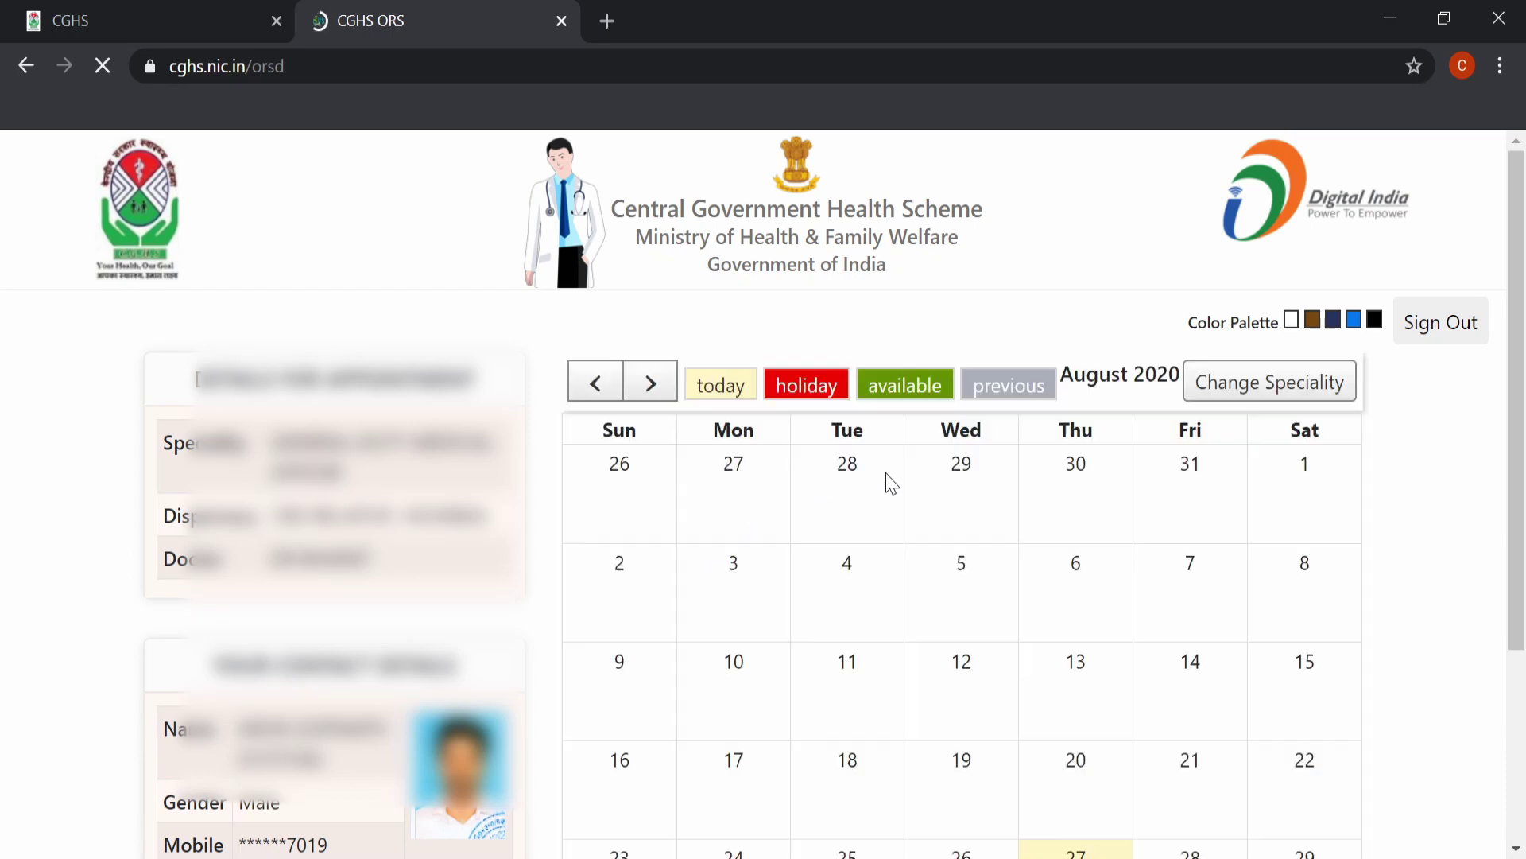
- Select the Available entry on 29 August 2020 in the calendar
{"action": "scroll", "coordinate": [1384, 535], "scroll_direction": "down", "scroll_amount": 5}
{"action": "scroll", "coordinate": [1384, 535], "scroll_direction": "up", "scroll_amount": 5}
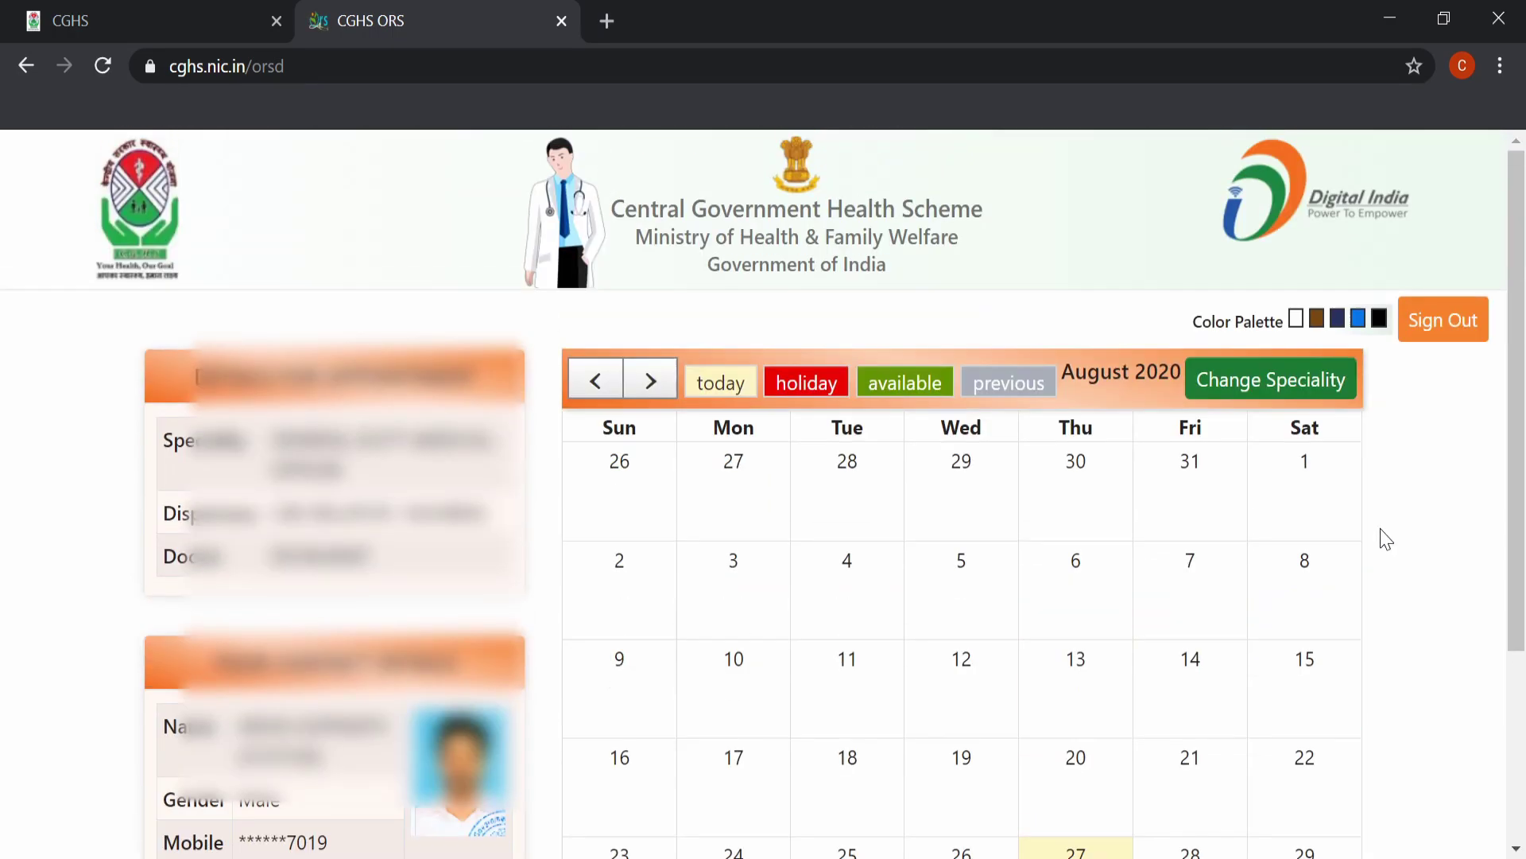
{"action": "scroll", "coordinate": [1385, 540], "scroll_direction": "down", "scroll_amount": 3}
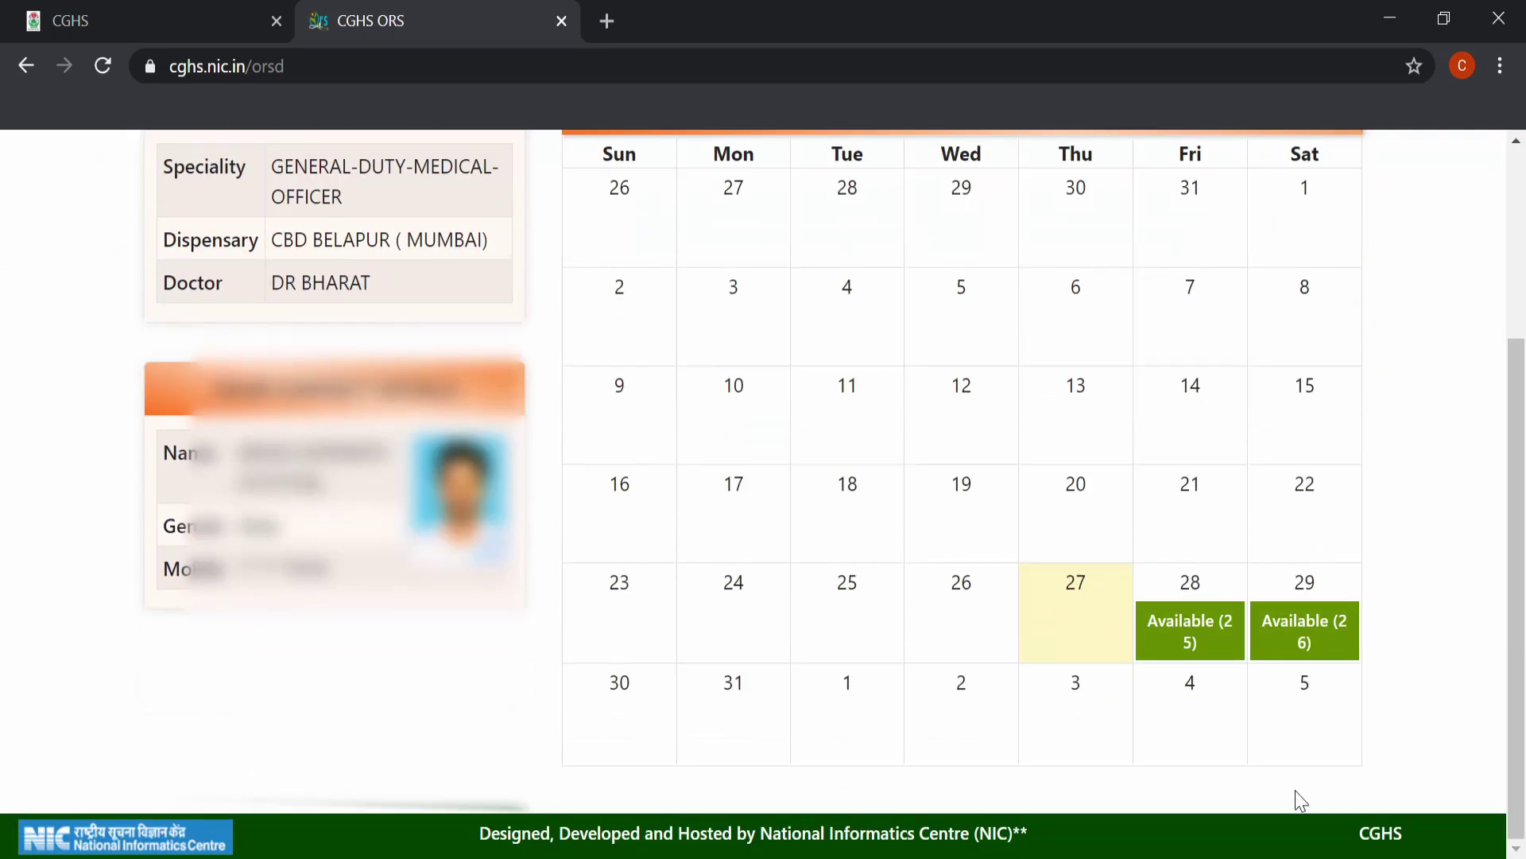
{"action": "left_click", "coordinate": [1305, 647]}
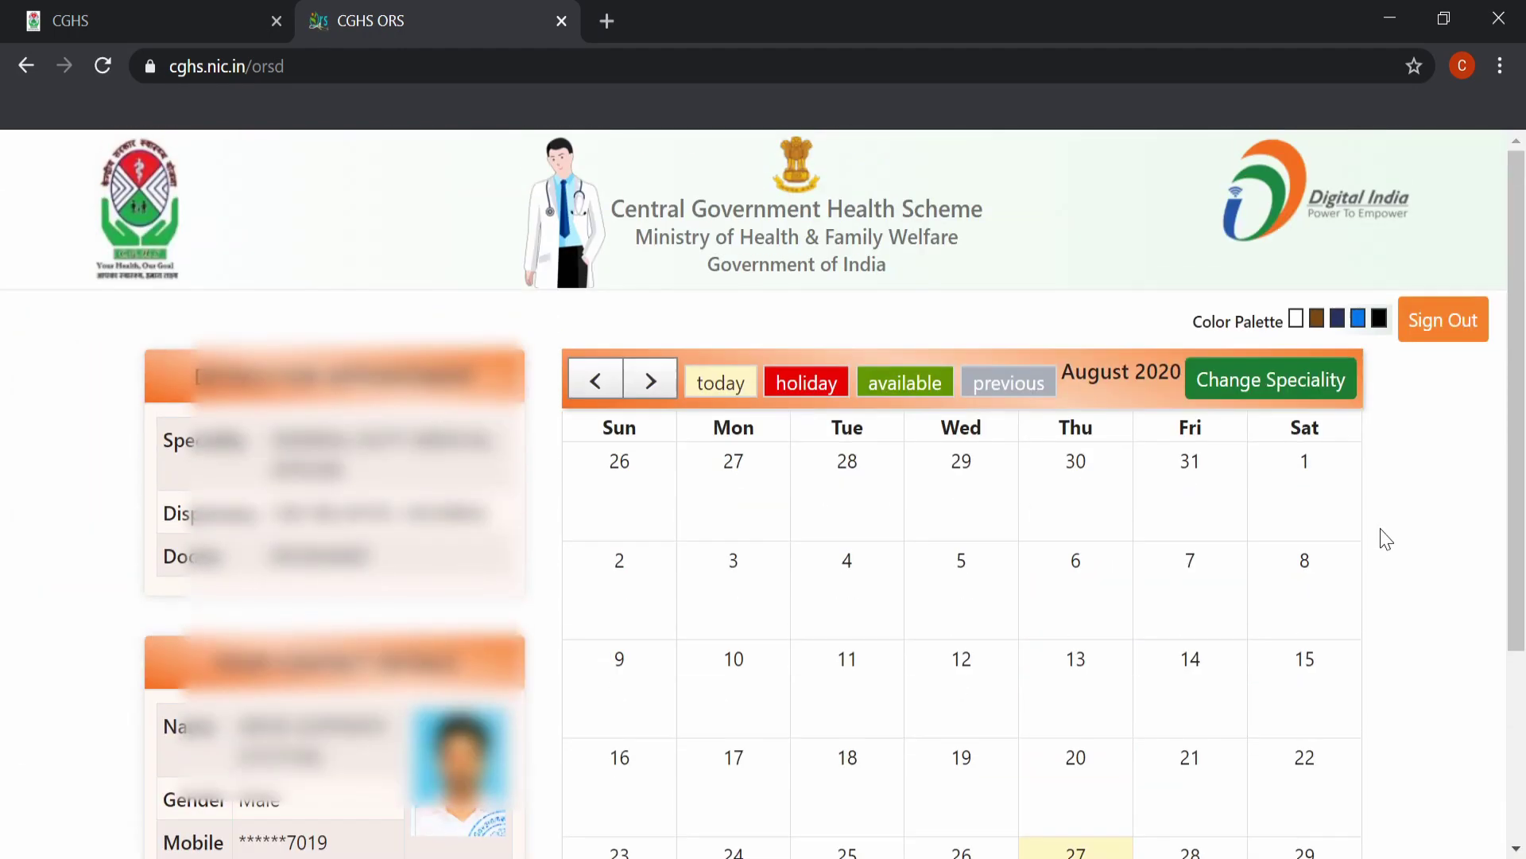
{"action": "scroll", "coordinate": [1386, 539], "scroll_direction": "down", "scroll_amount": 3}
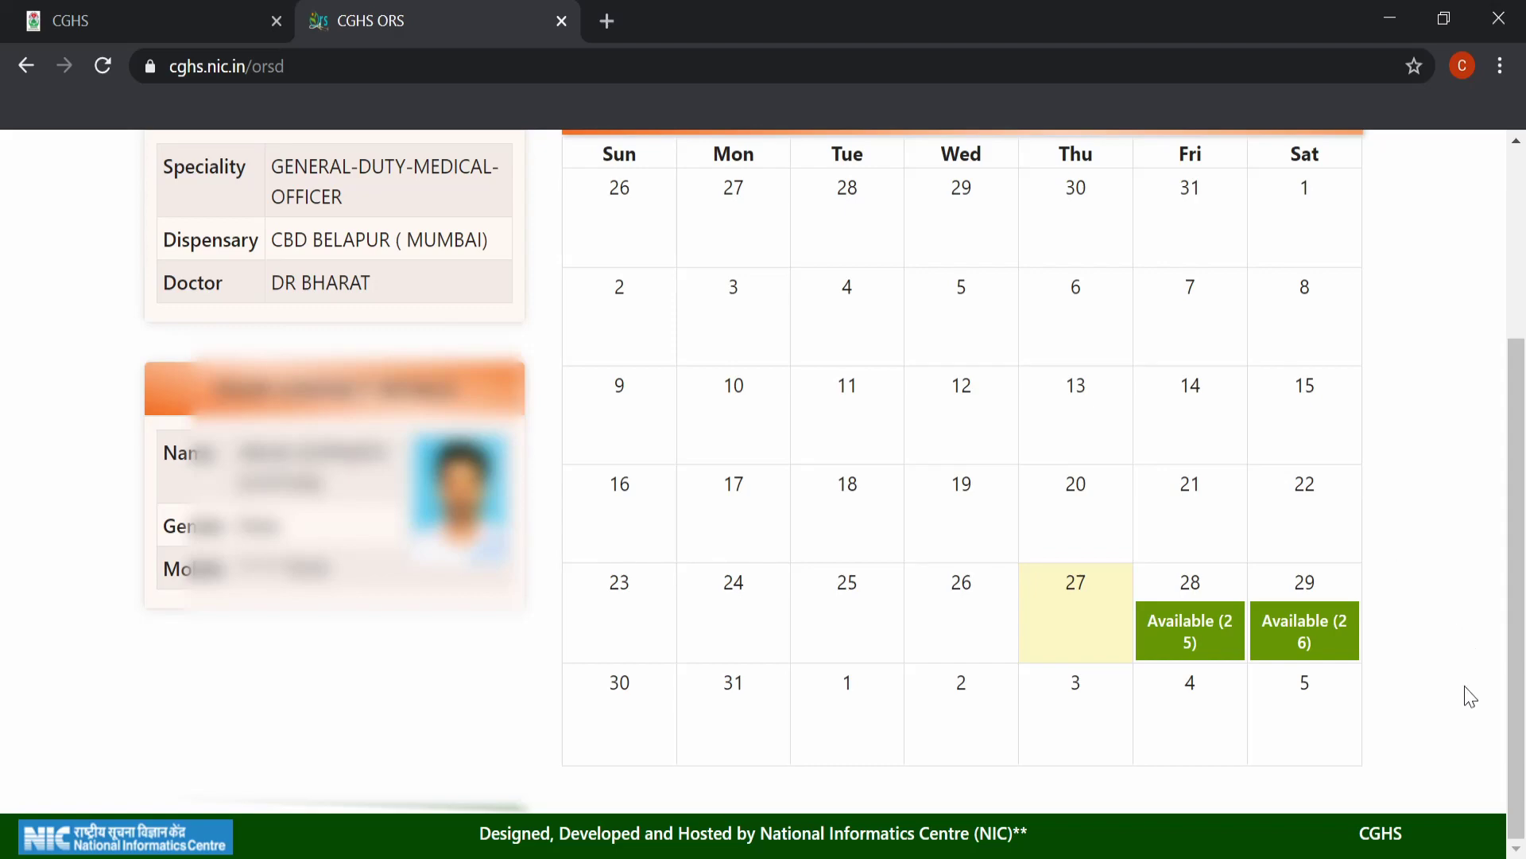
{"action": "left_click", "coordinate": [1307, 643]}
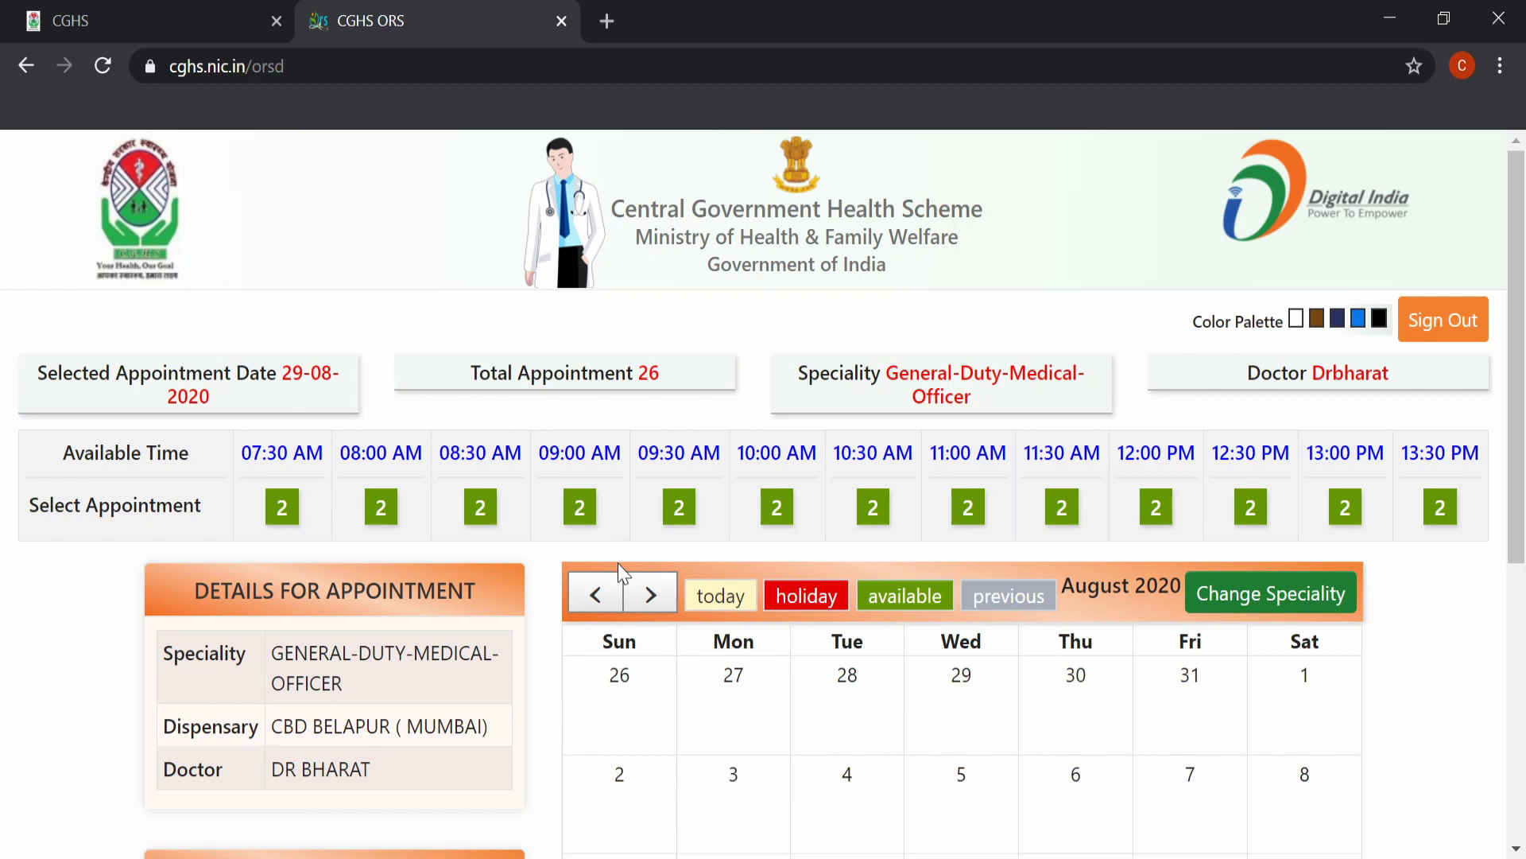
- Choose the 09:00 AM slot and proceed to the booking details
{"action": "left_click", "coordinate": [580, 517]}
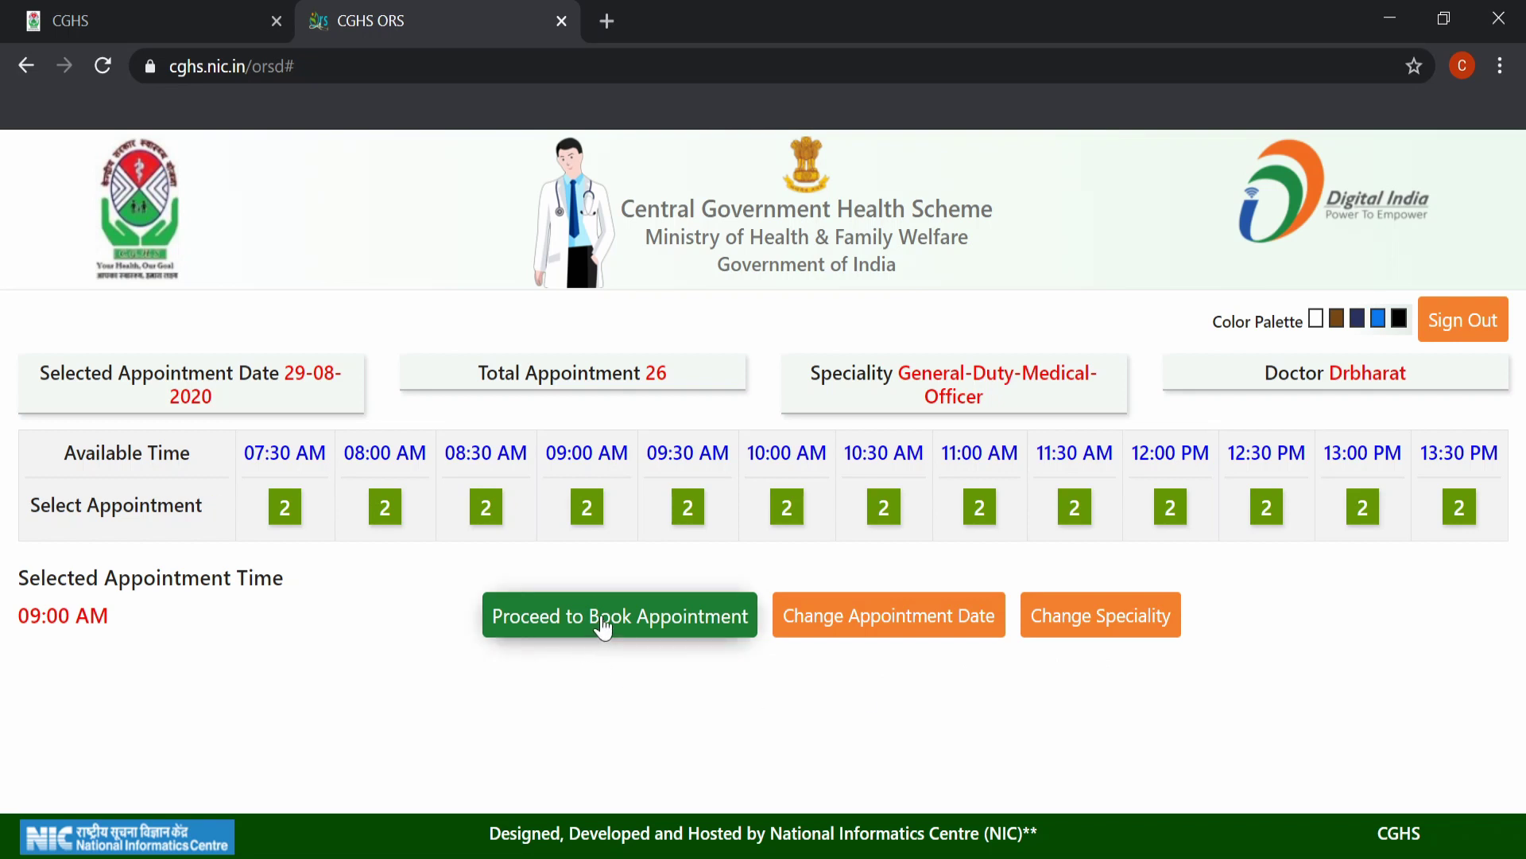
{"action": "left_click", "coordinate": [682, 635]}
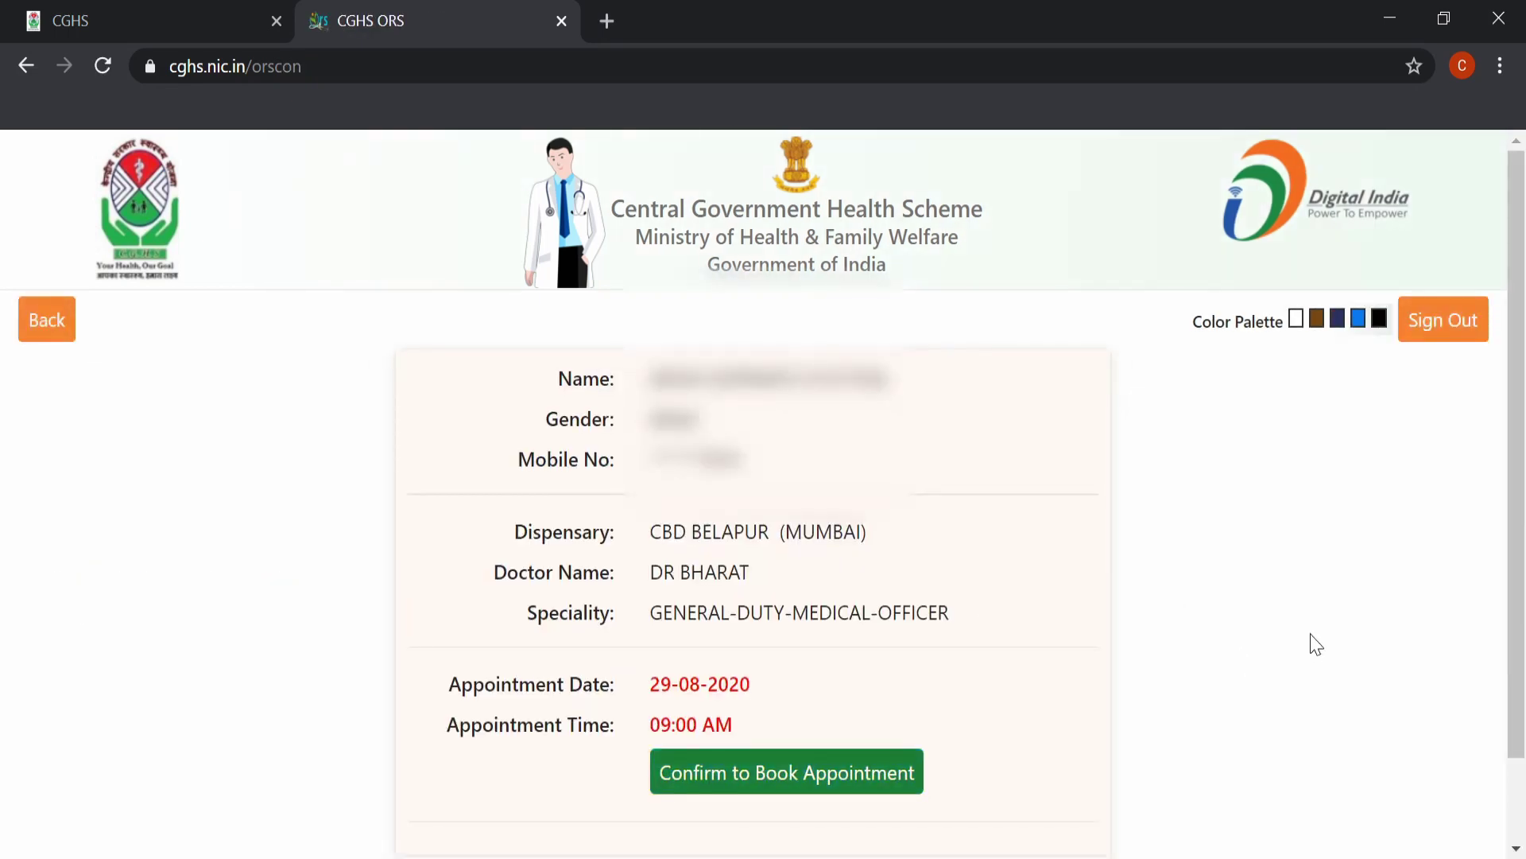
{"action": "scroll", "coordinate": [1145, 514], "scroll_direction": "down", "scroll_amount": 2}
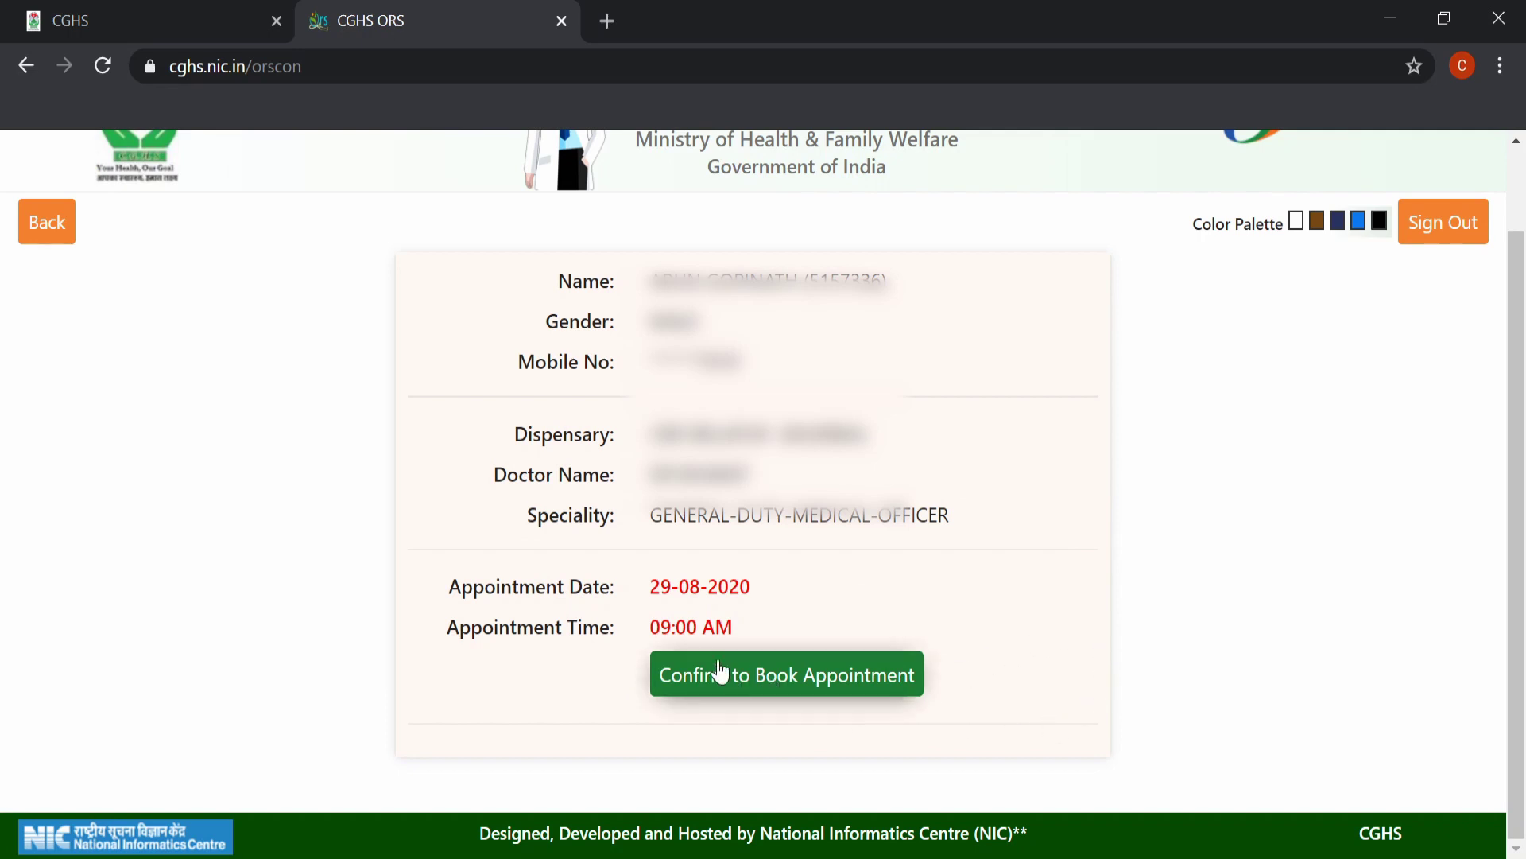
{"action": "left_click", "coordinate": [795, 681]}
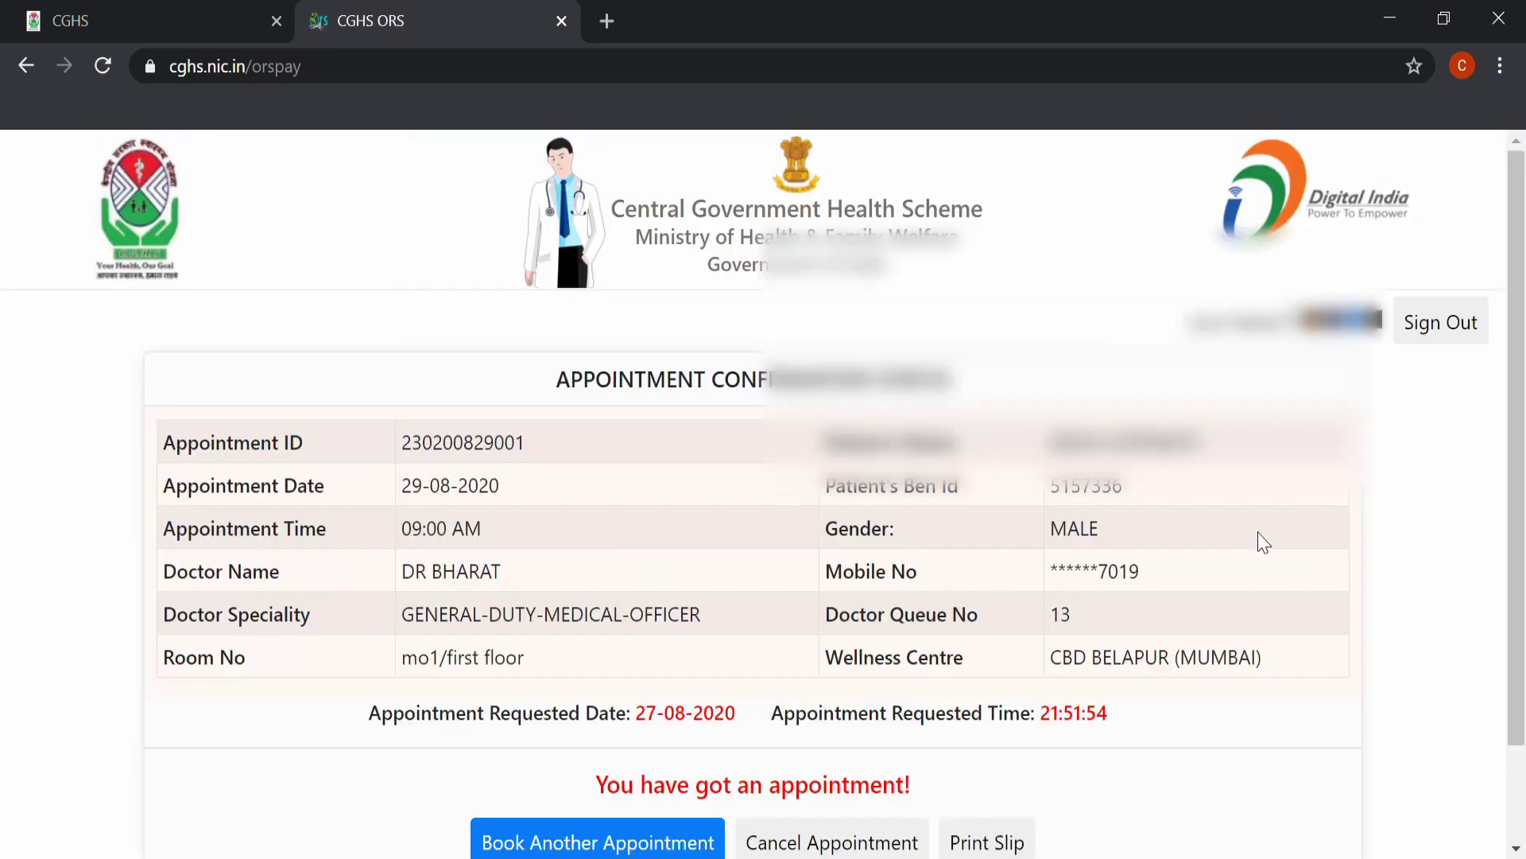
- Print the appointment slip from the confirmation page
{"action": "scroll", "coordinate": [1337, 561], "scroll_direction": "down", "scroll_amount": 2}
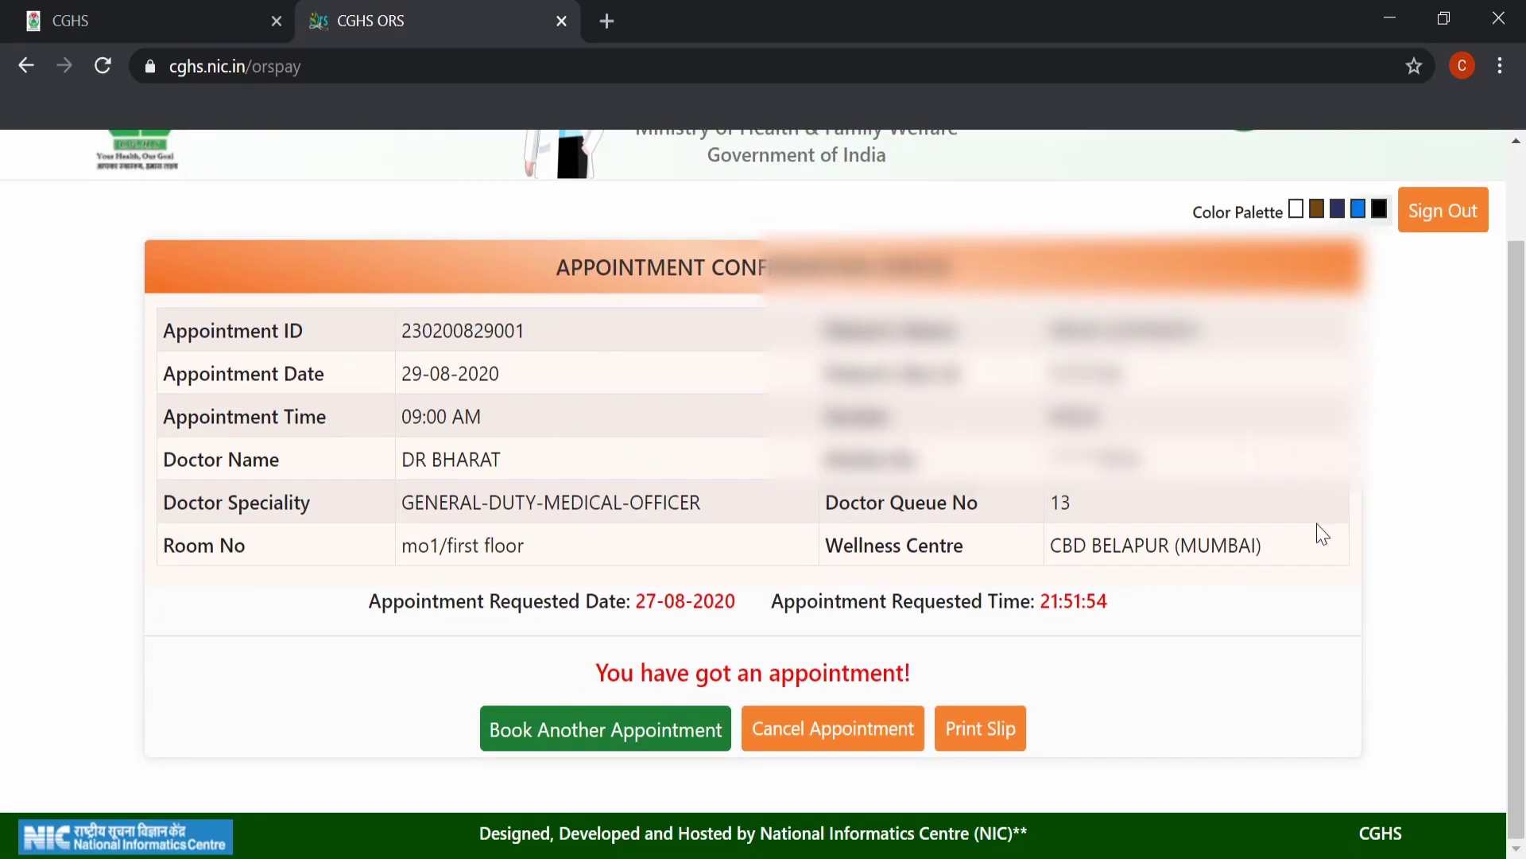
{"action": "left_click", "coordinate": [991, 736]}
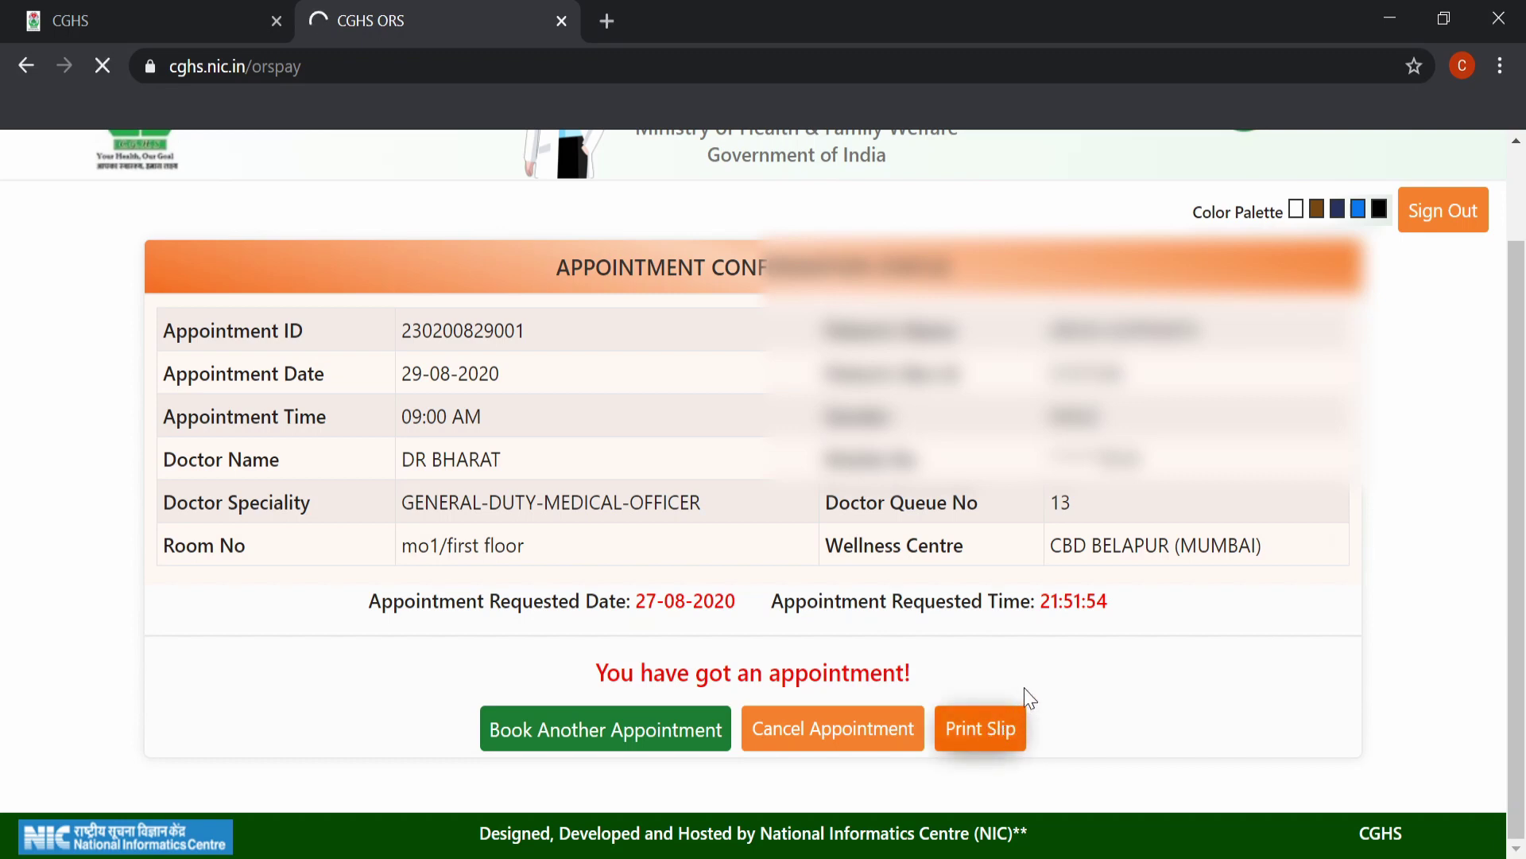